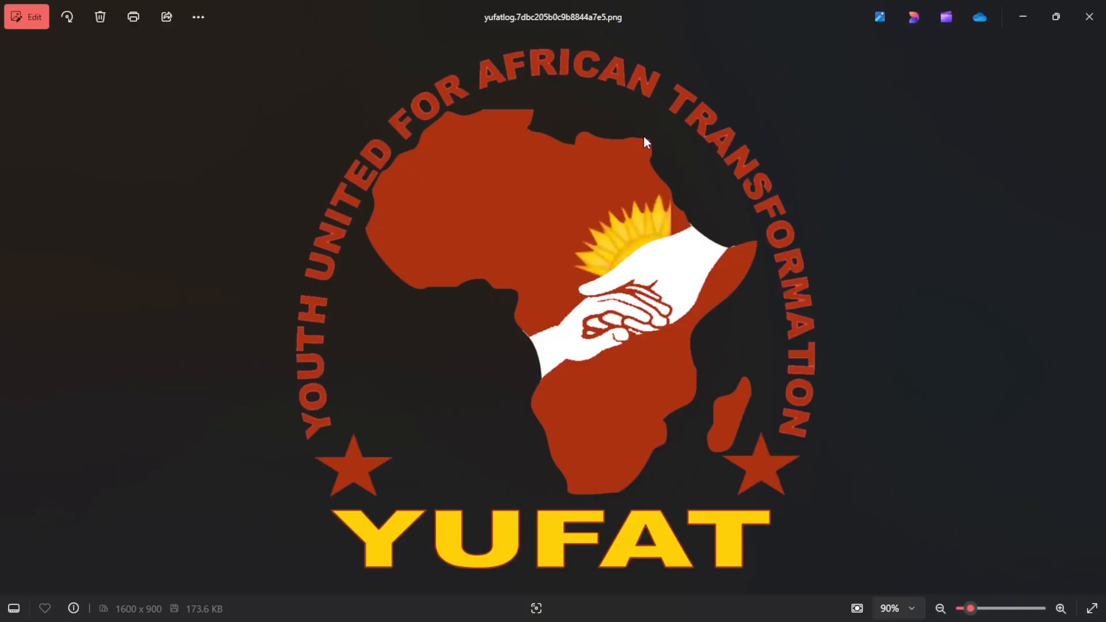
- Examine the YUFAT logo image at closer and wider magnifications, and minimize the image viewer
scroll(644, 136, up, 3)
scroll(644, 136, down, 3)
scroll(645, 136, up, 3)
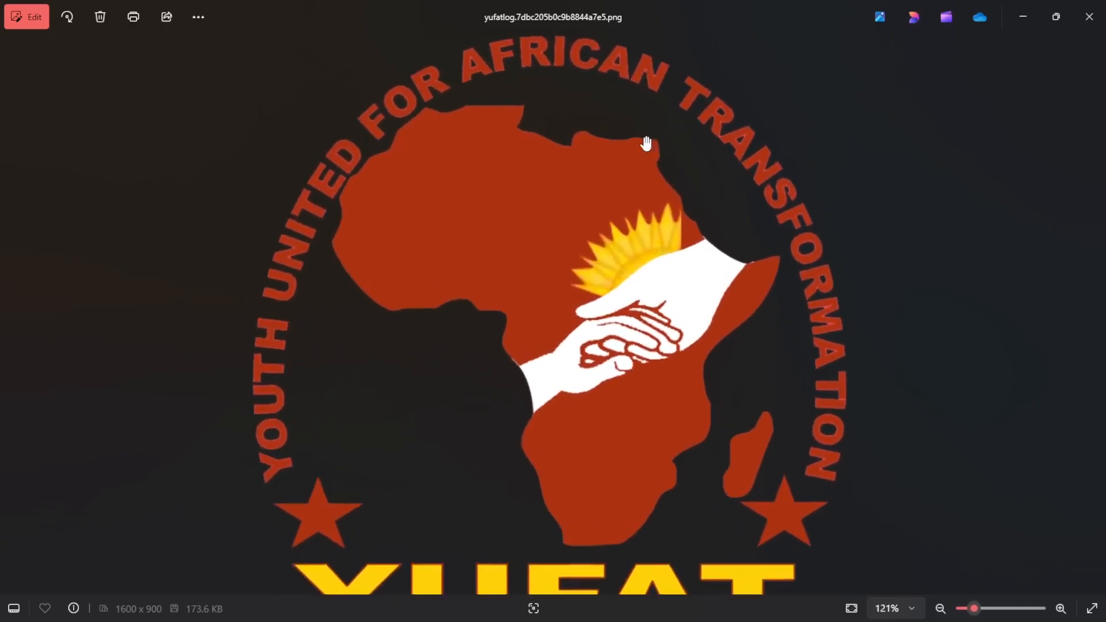
scroll(644, 136, down, 3)
scroll(646, 143, up, 2)
scroll(646, 143, down, 2)
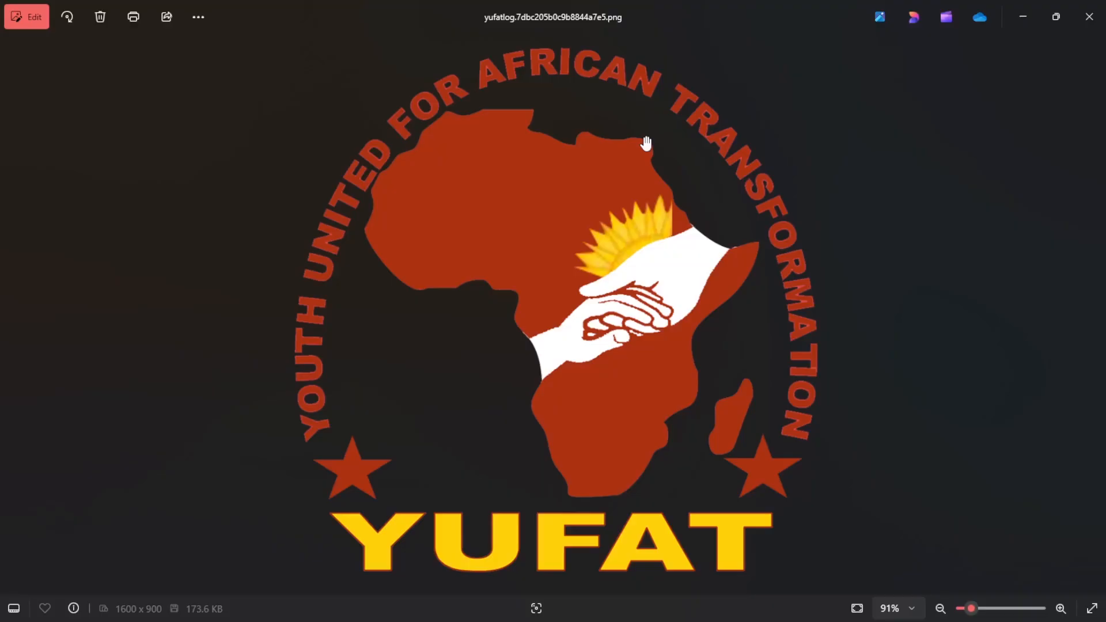
click(1023, 18)
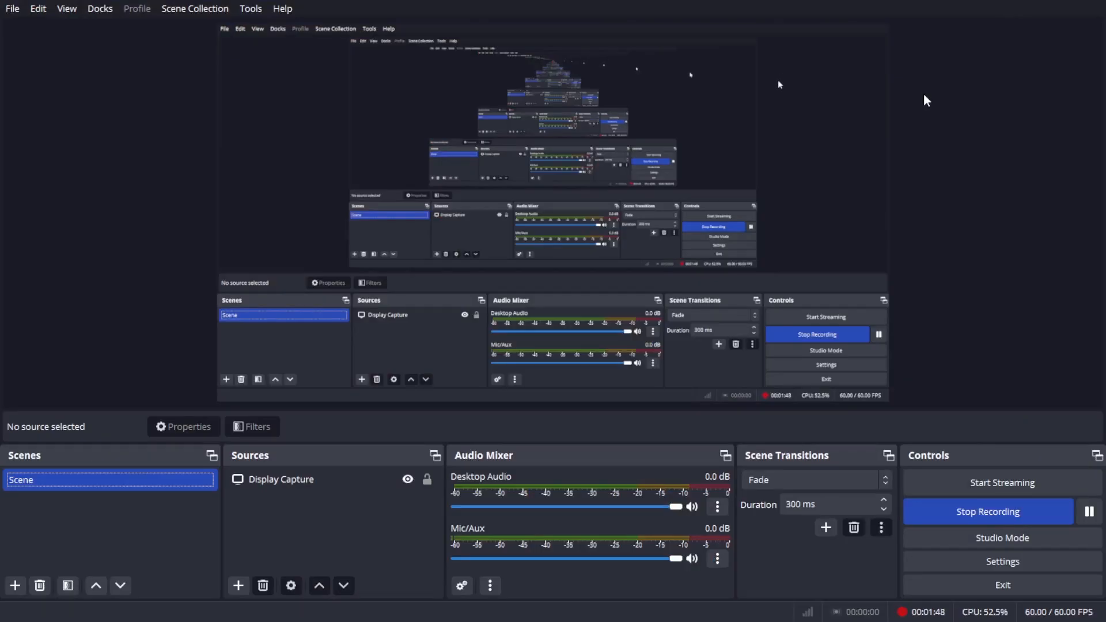
- Search the computer's apps for "photo" and launch Adobe Photoshop CC 2019
key(super+d)
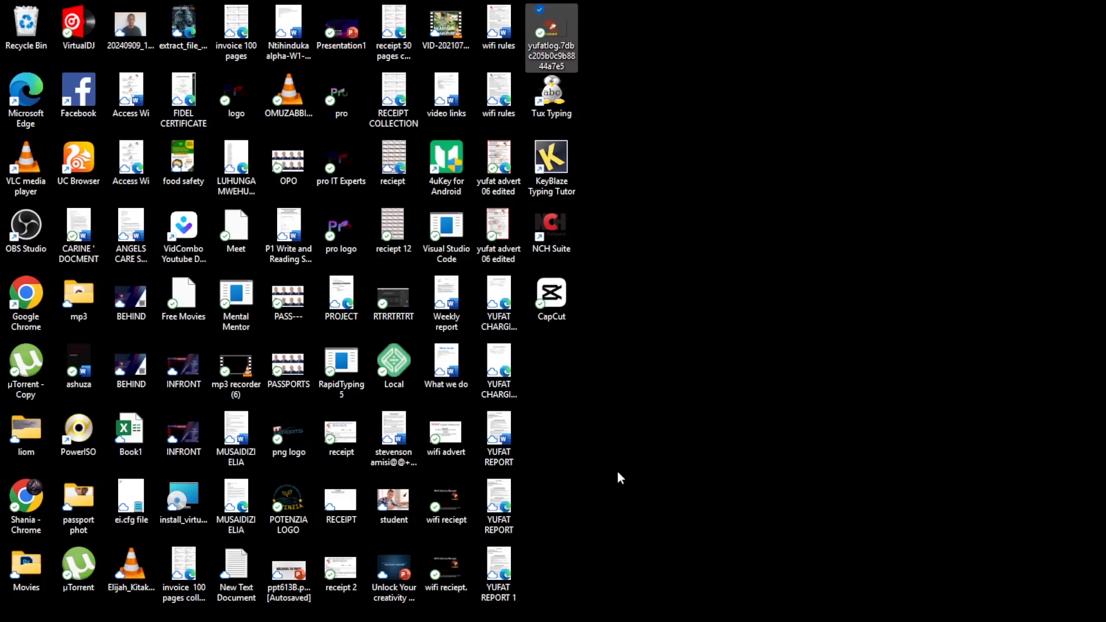
mouse_move(354, 621)
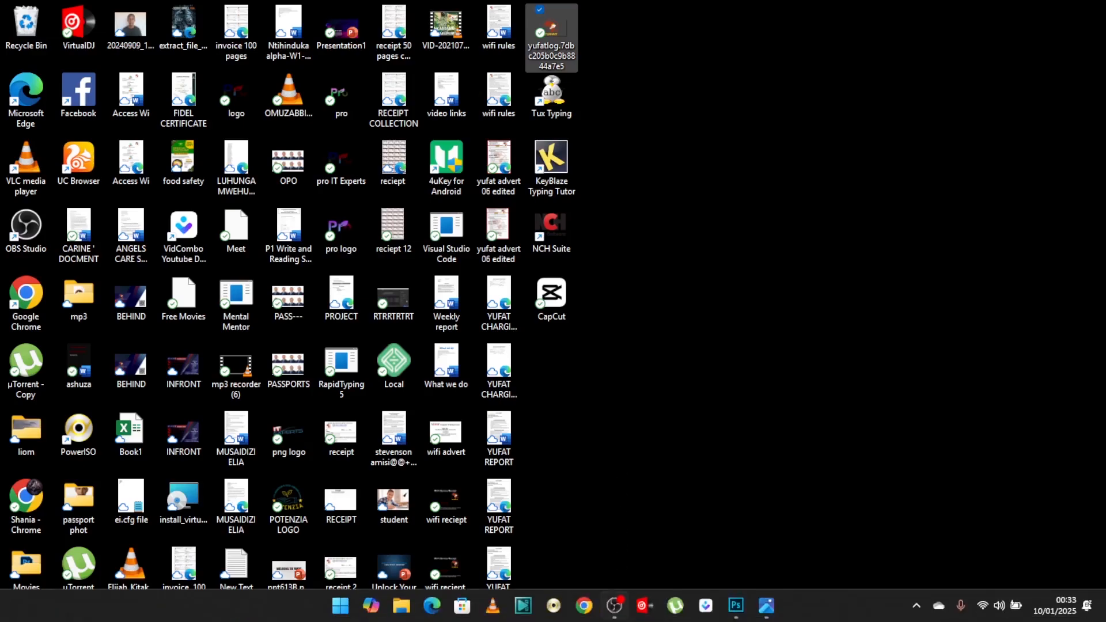
click(339, 612)
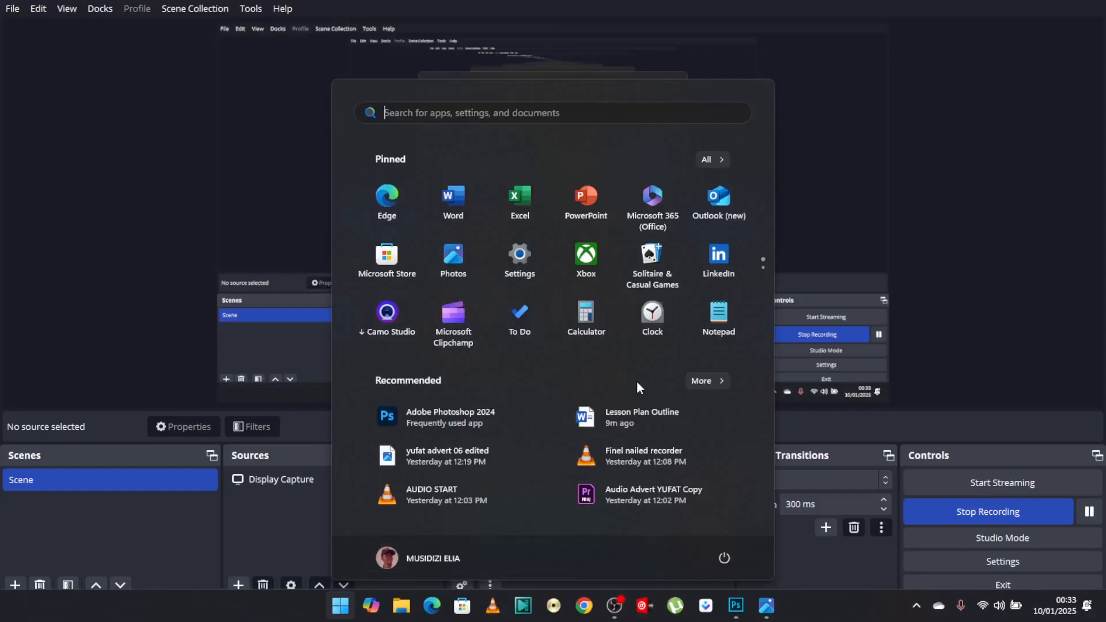
text(ph)
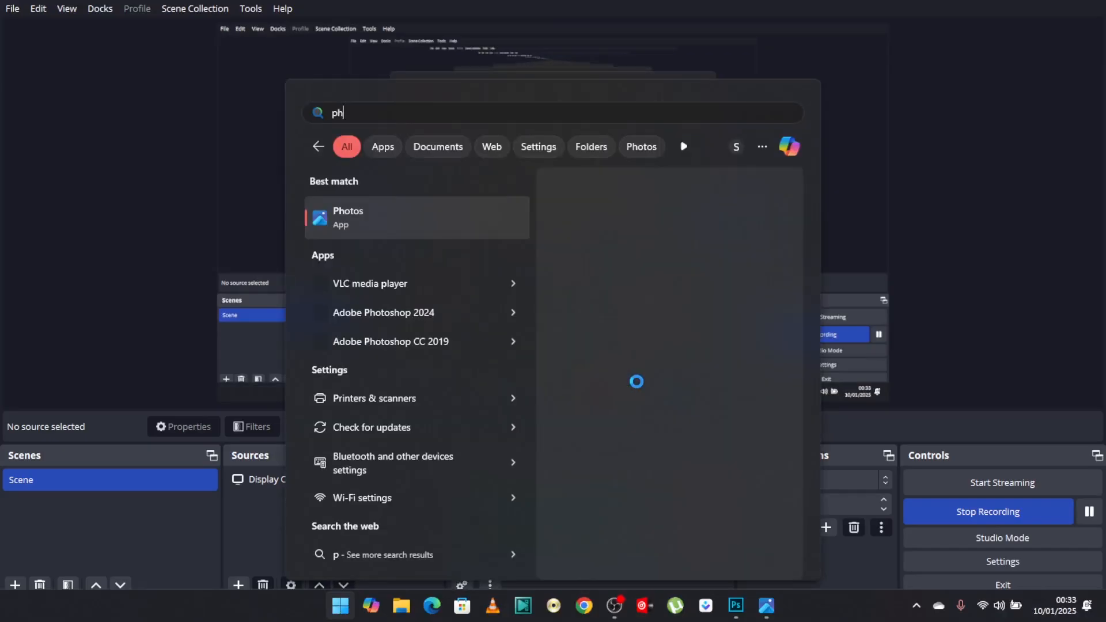
text(oto)
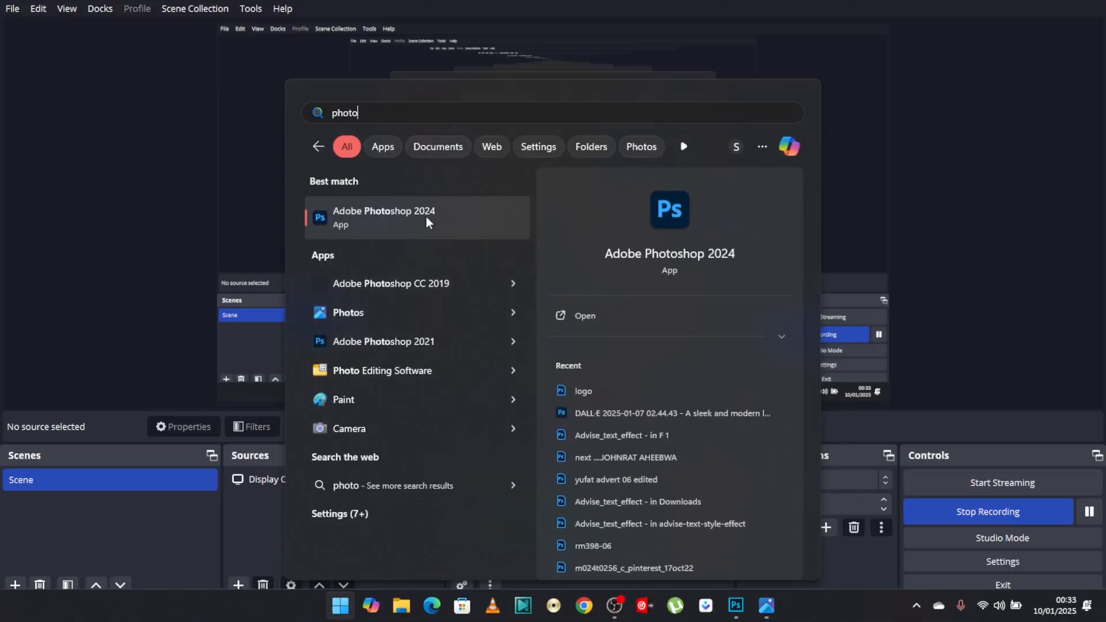
click(425, 285)
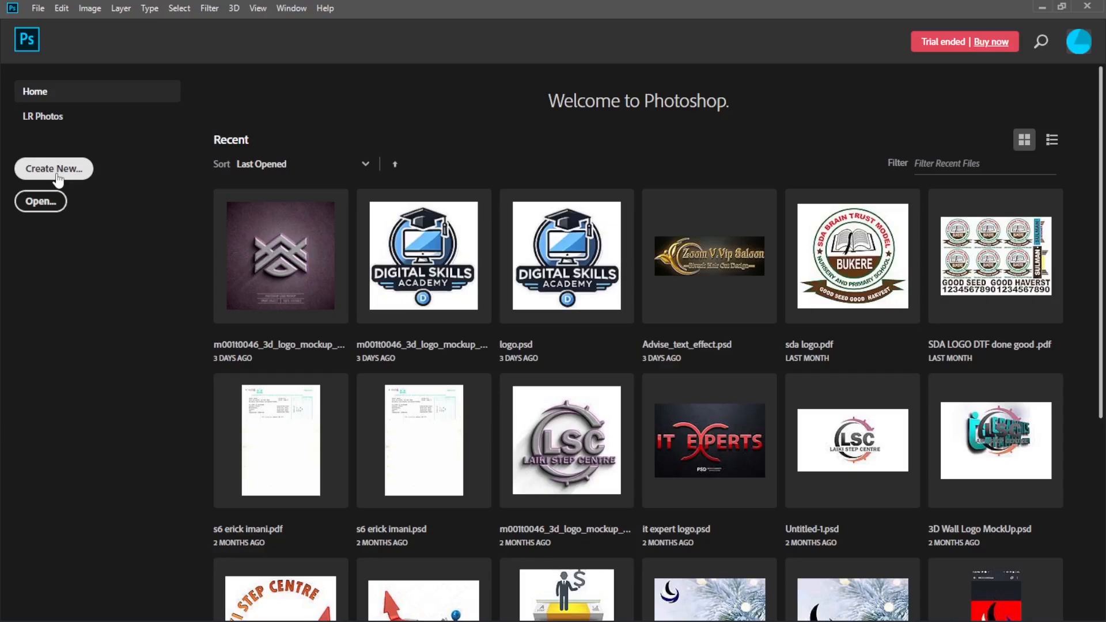
- Browse the Downloads and Pictures folders for files that can be opened, and cancel without opening one
click(34, 203)
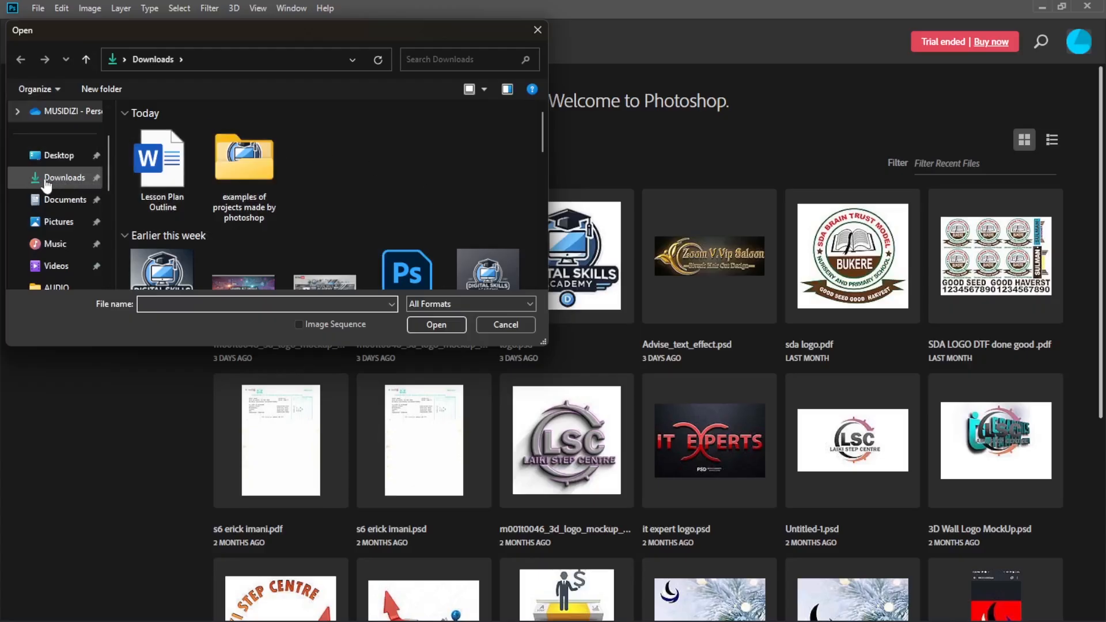
scroll(344, 182, down, 3)
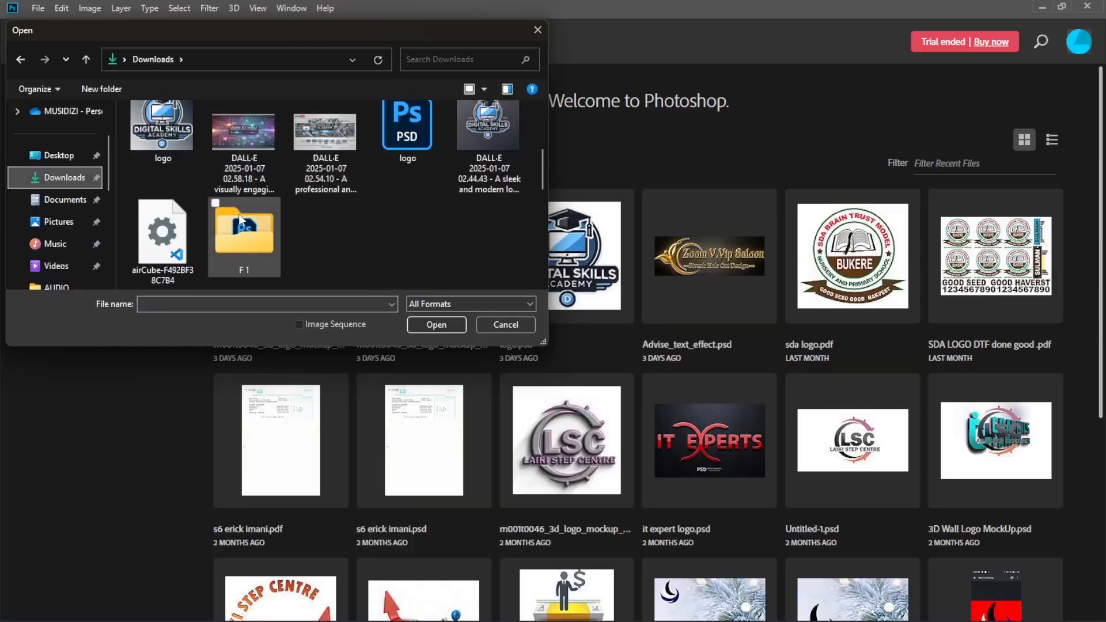
scroll(234, 195, up, 1)
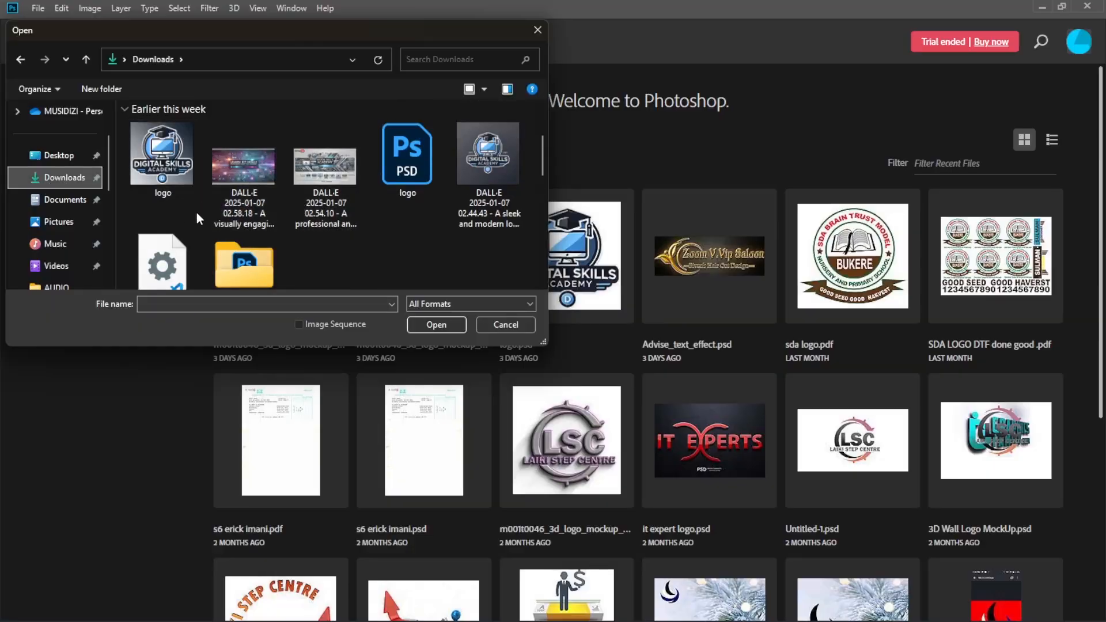
click(58, 226)
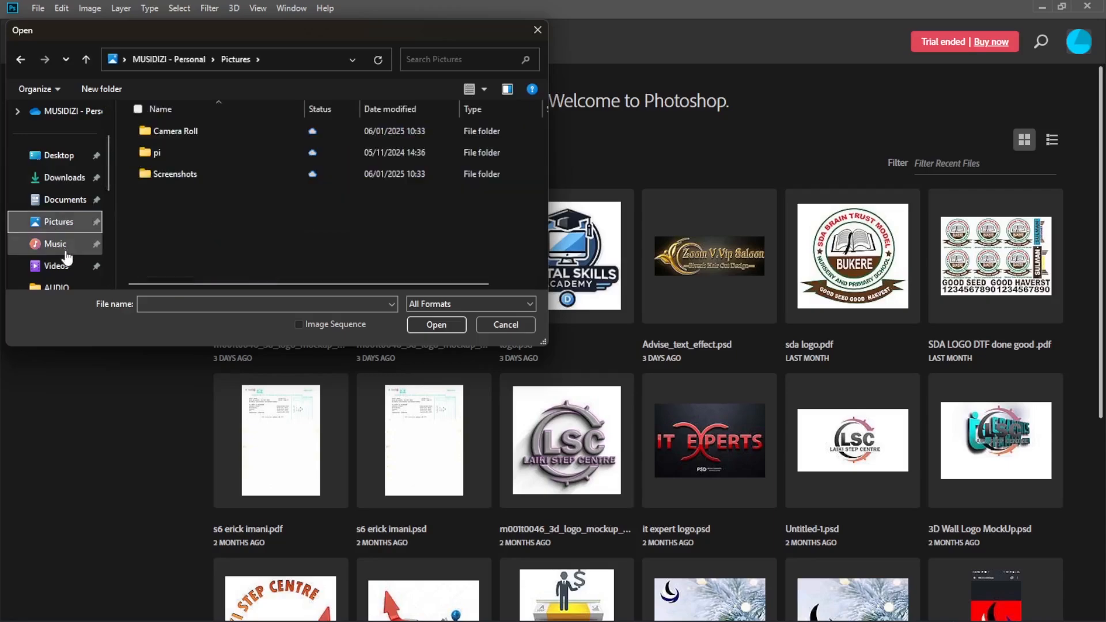
click(60, 189)
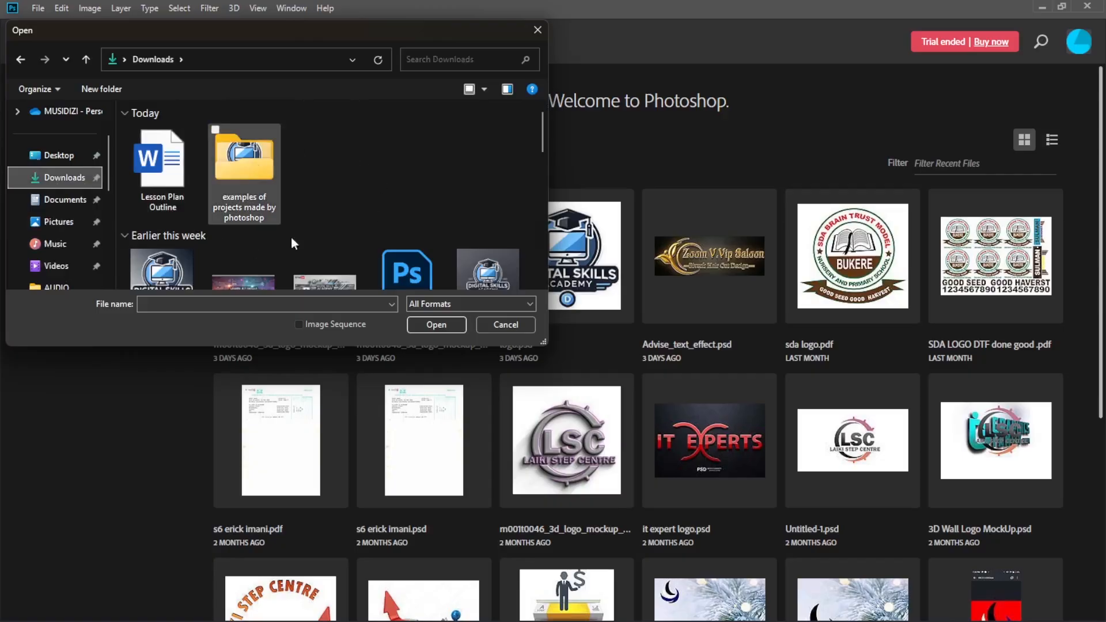
click(531, 32)
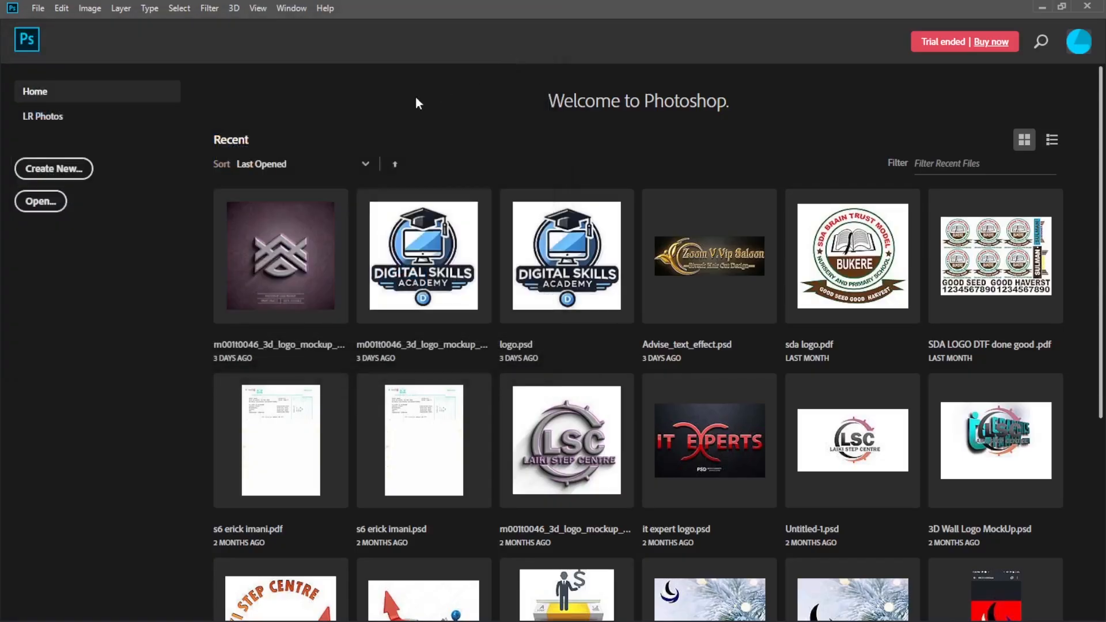
- Review the Recent, Saved and Photo presets and the width units for a new document, without creating one
click(56, 173)
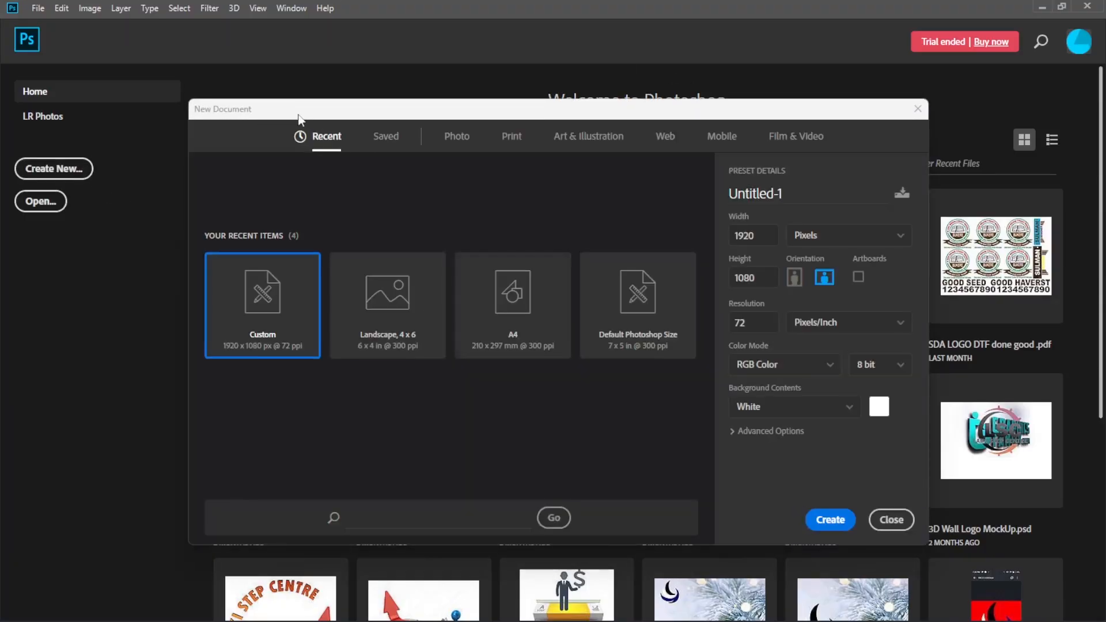
drag(321, 112, 365, 87)
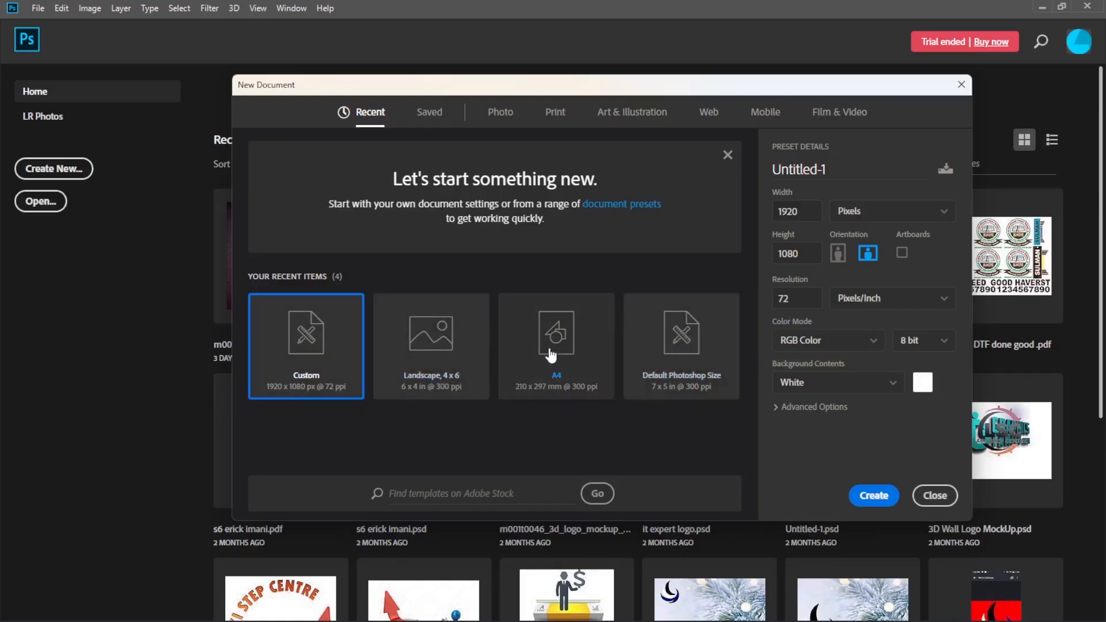
click(428, 114)
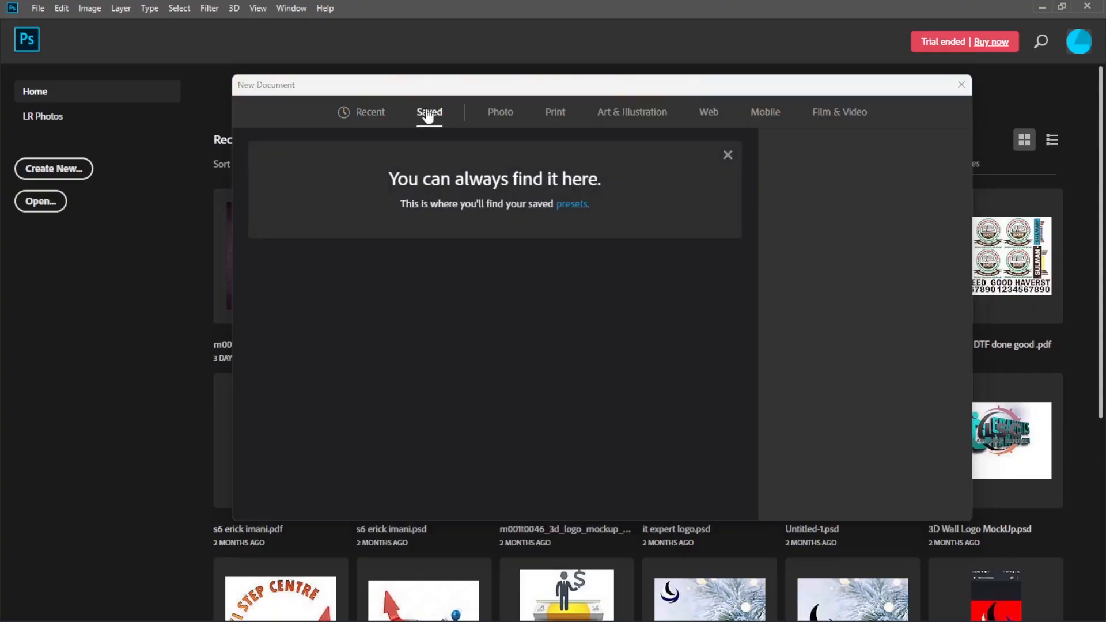
click(500, 114)
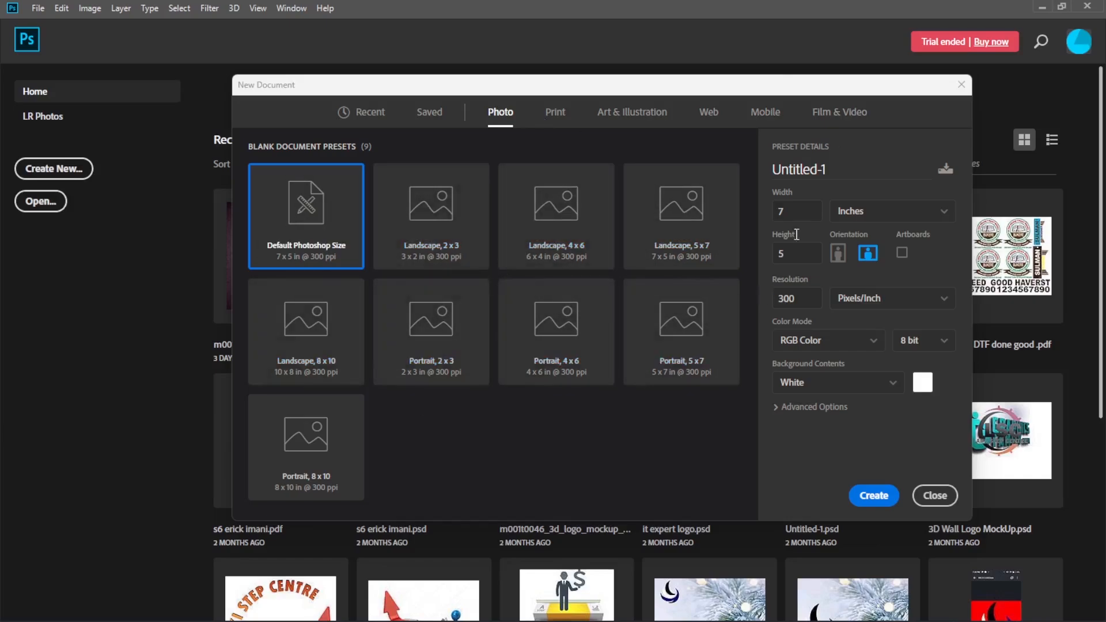
drag(830, 170, 746, 176)
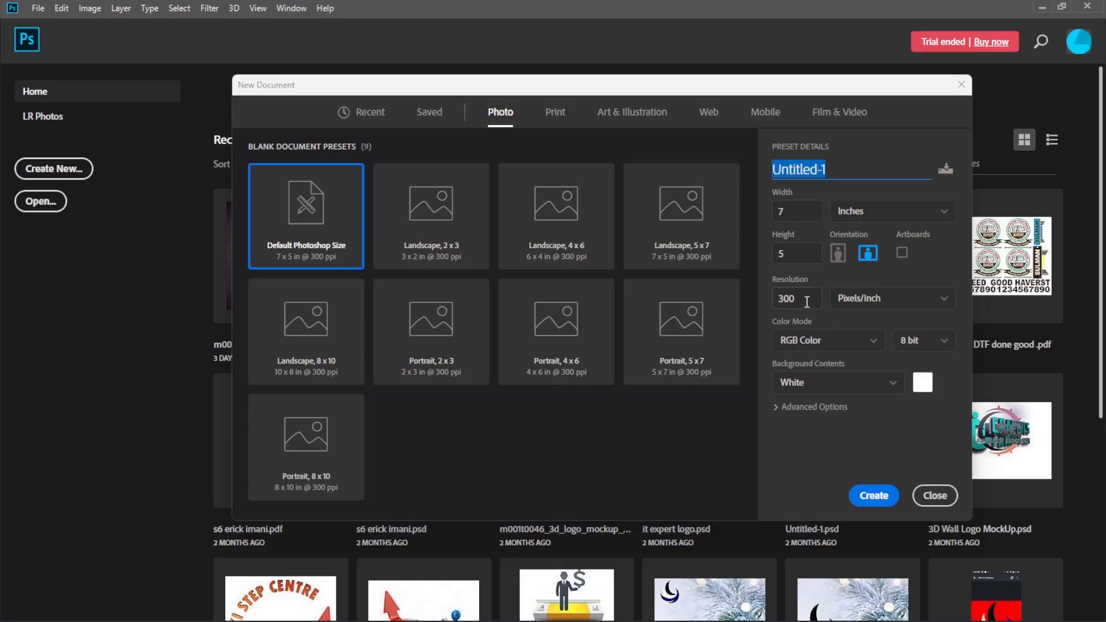
click(874, 214)
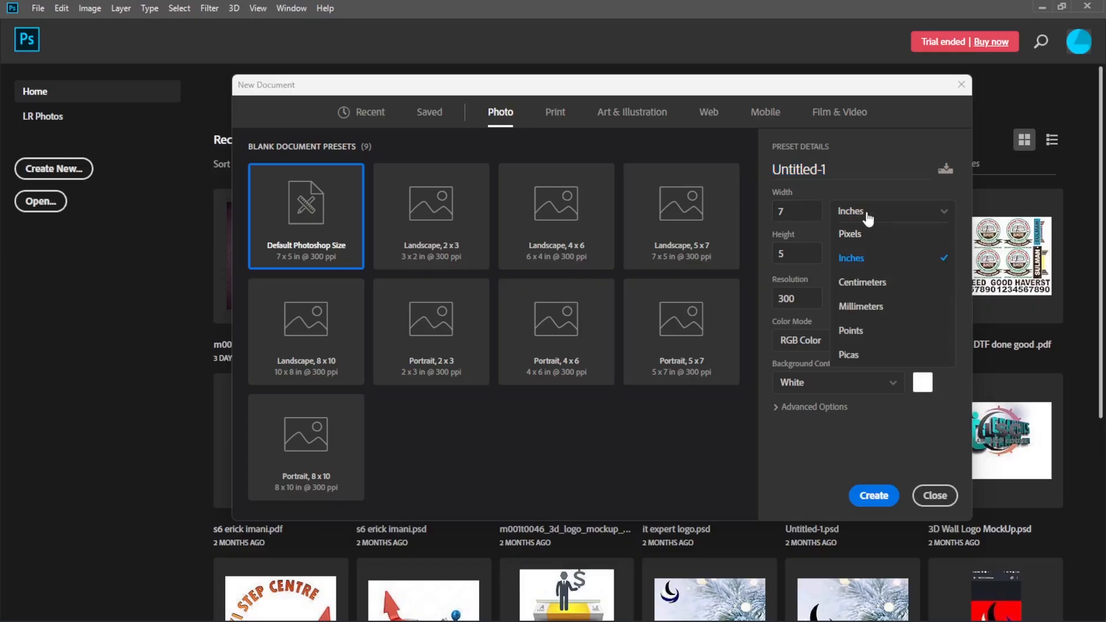
click(870, 212)
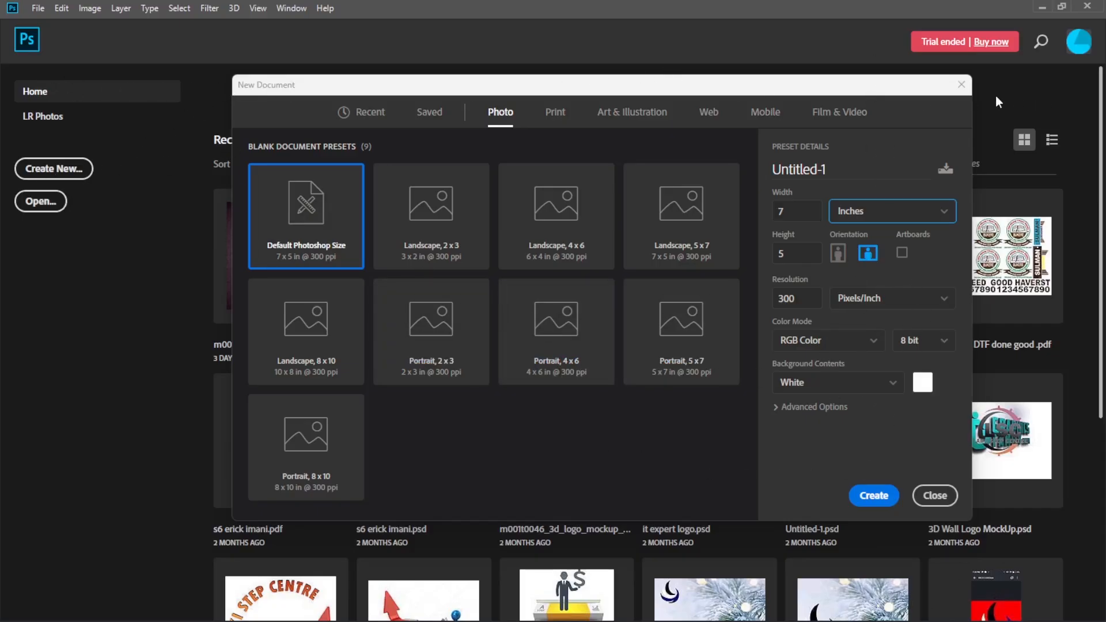
click(966, 88)
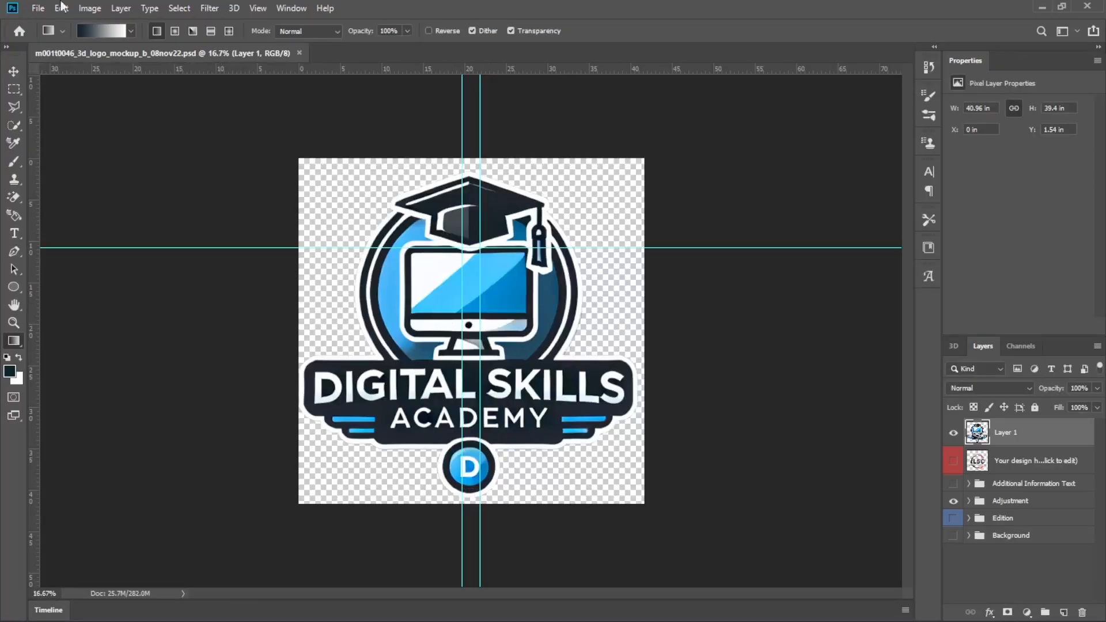
- Close the Digital Skills Academy logo mockup and open the recent file Advise_text_effect.psd
click(299, 53)
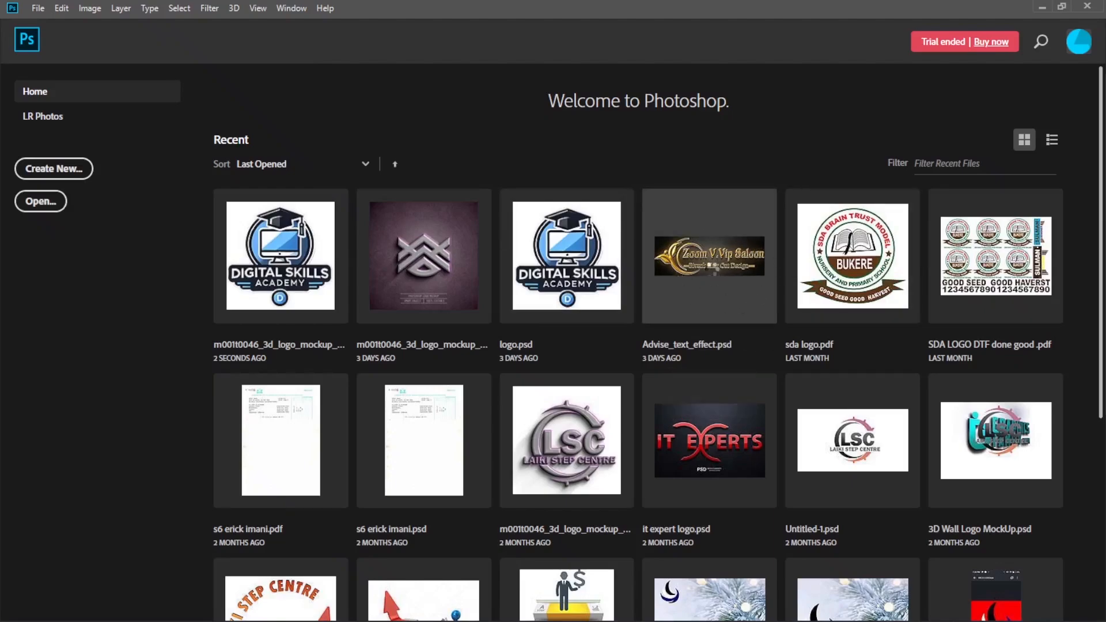
click(714, 277)
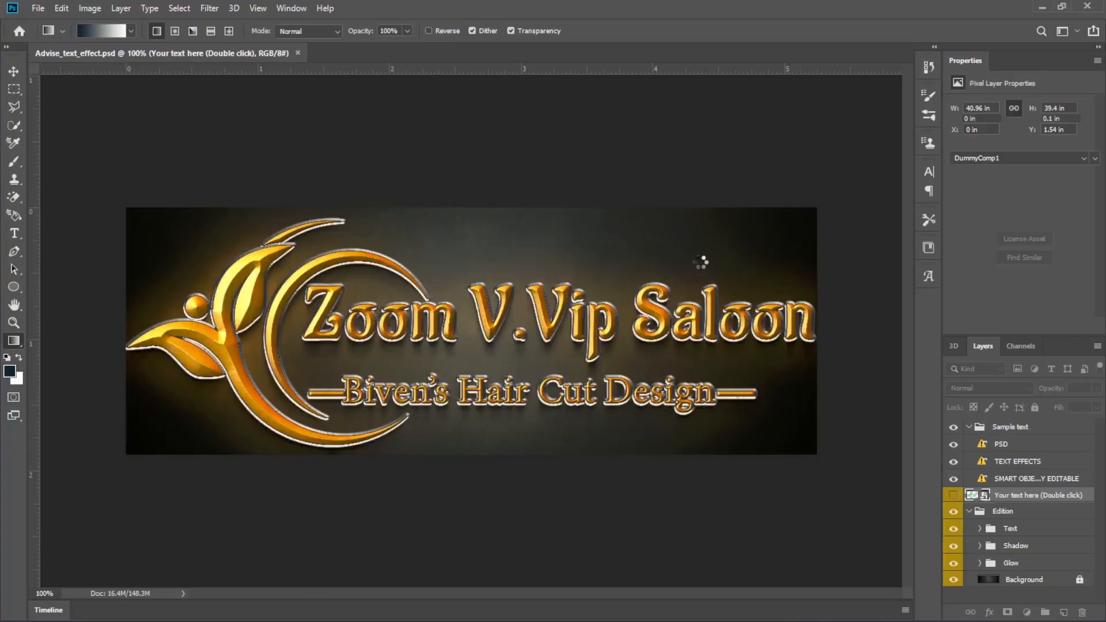
click(614, 343)
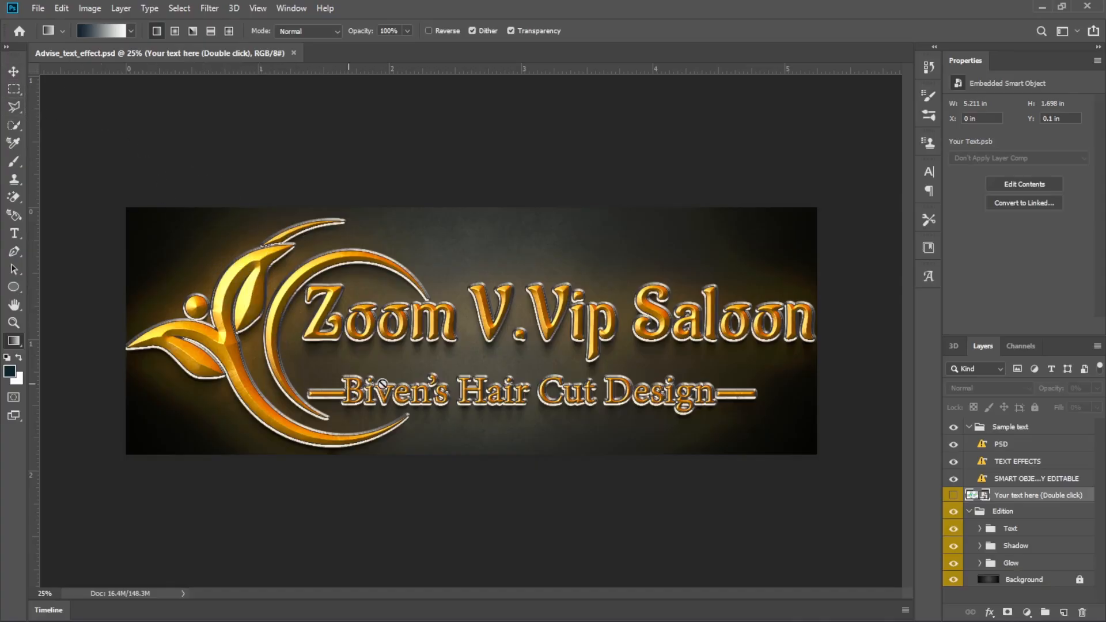
- Examine the gold Zoom V.Vip Saloon lettering up close and close its document
key(ctrl+plus)
key(ctrl+plus)
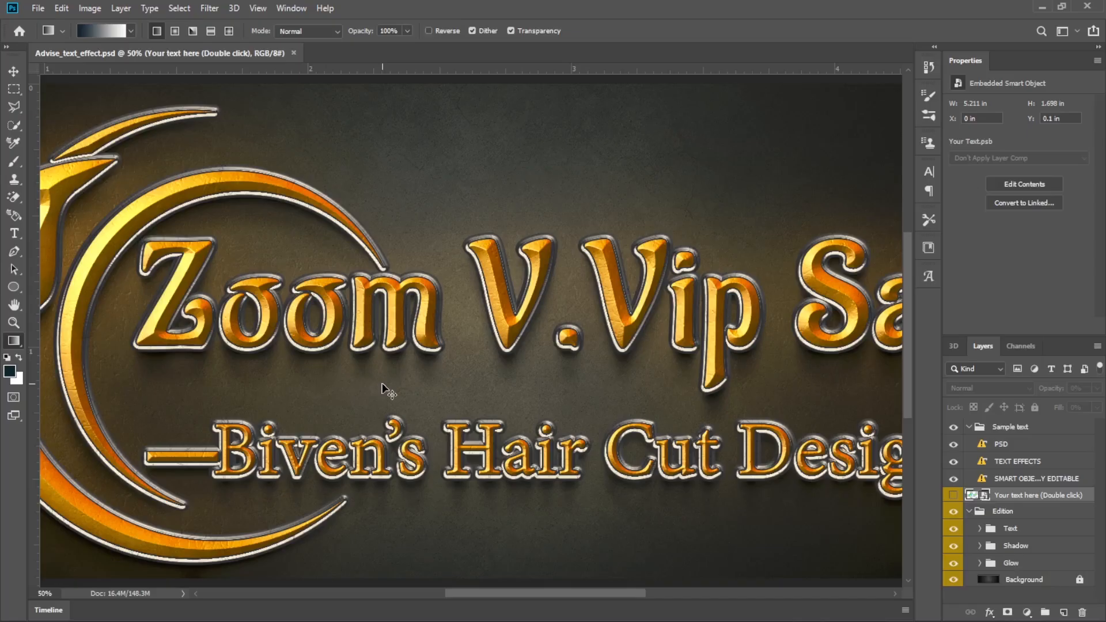
key(ctrl+minus)
key(ctrl+minus)
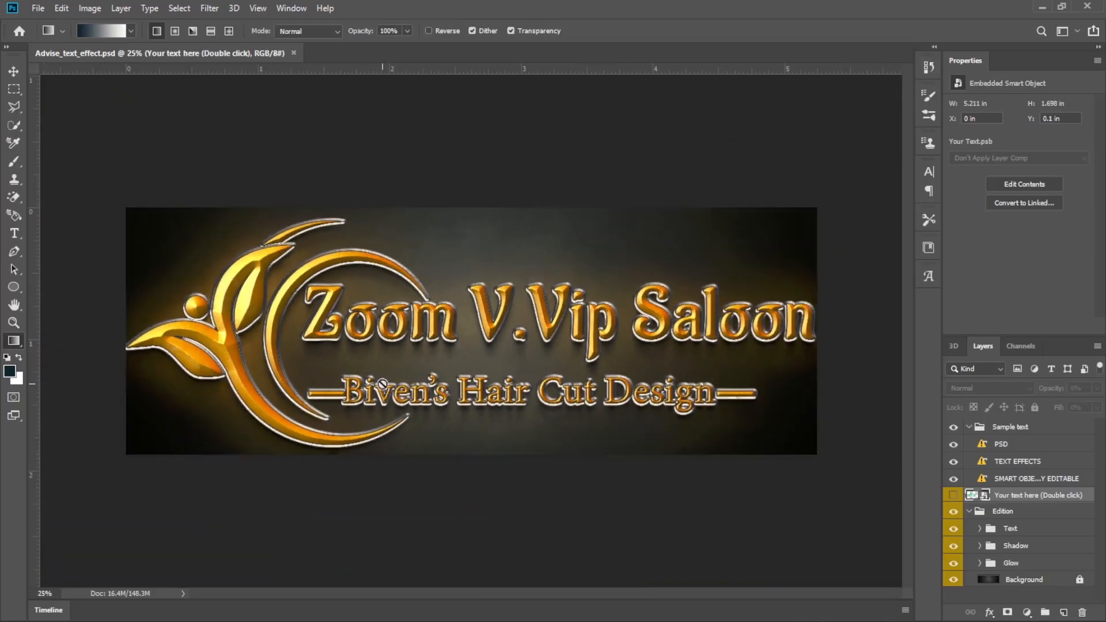
click(293, 53)
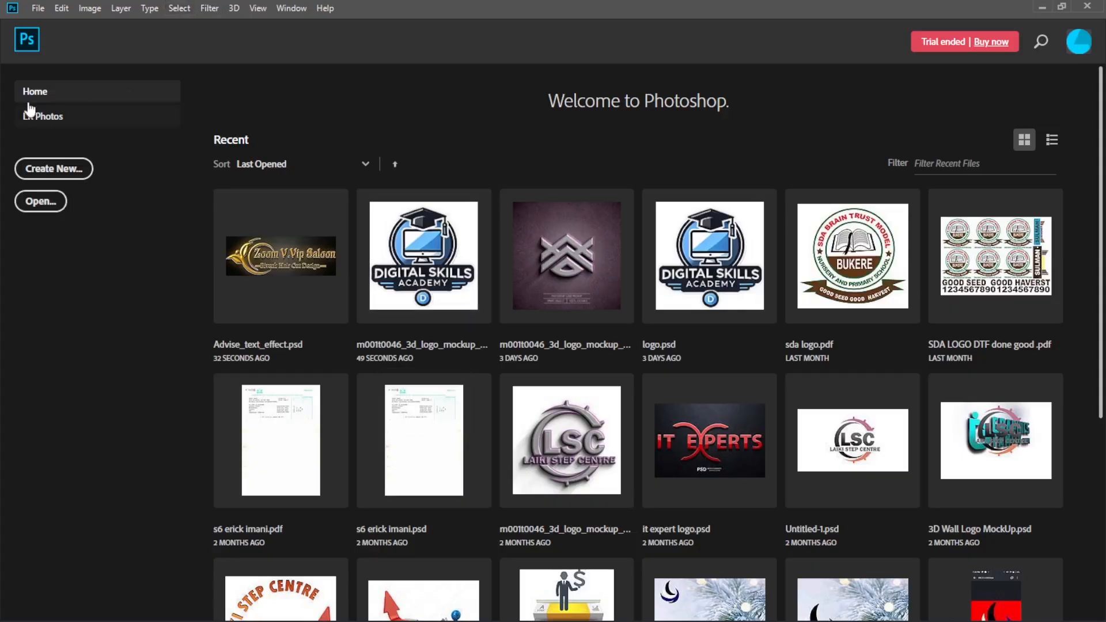
- Leave the home screen for the empty editing workspace and activate the Rectangular Marquee tool
click(27, 44)
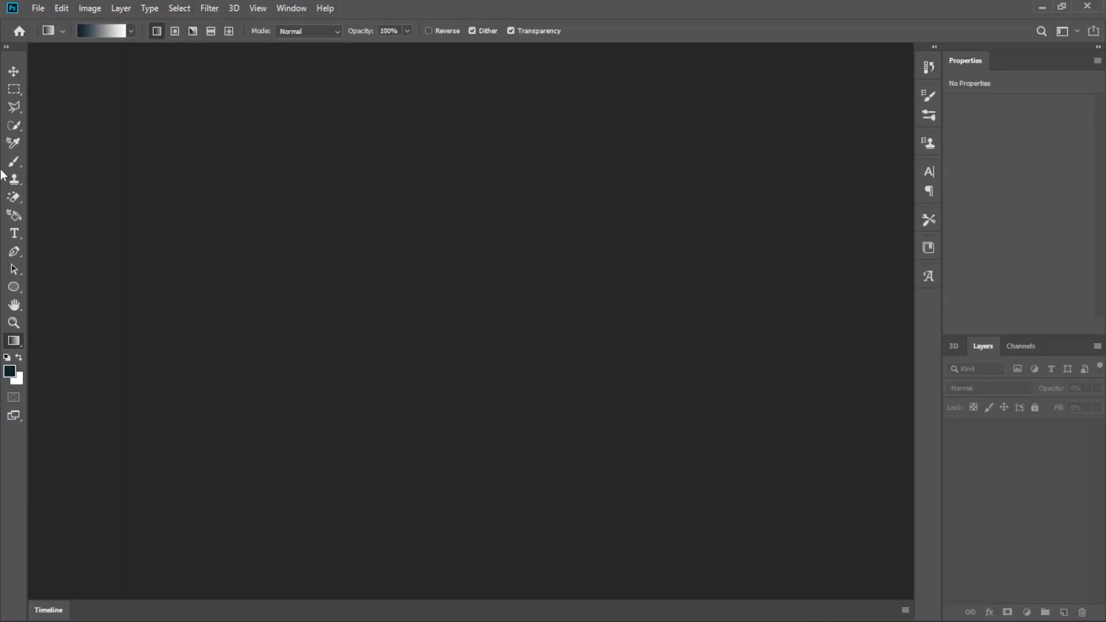
mouse_move(1054, 621)
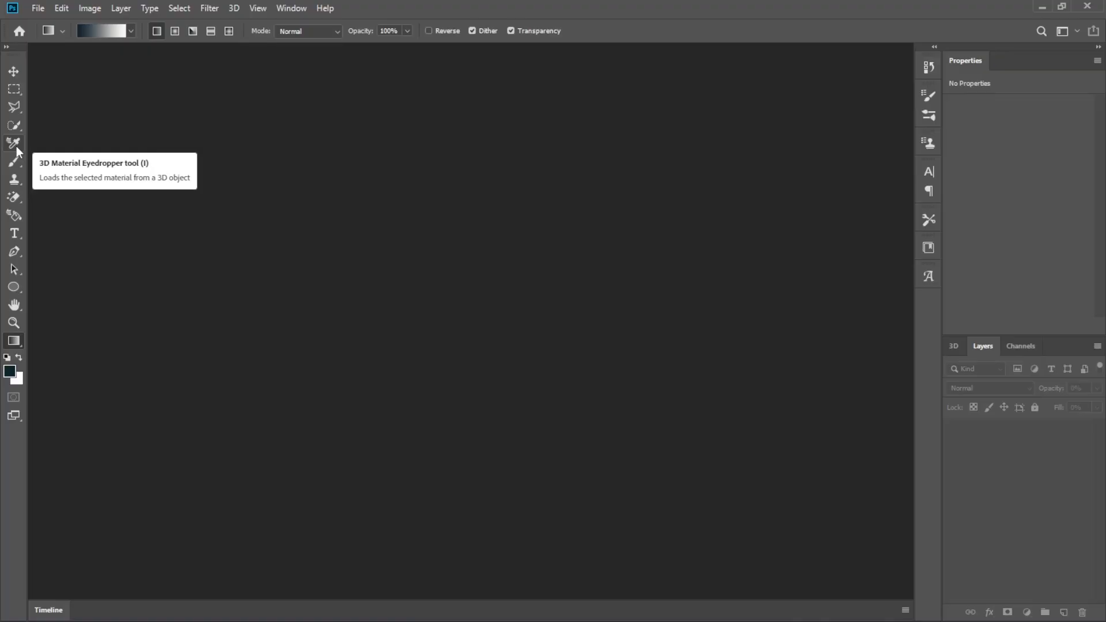
click(13, 72)
click(14, 90)
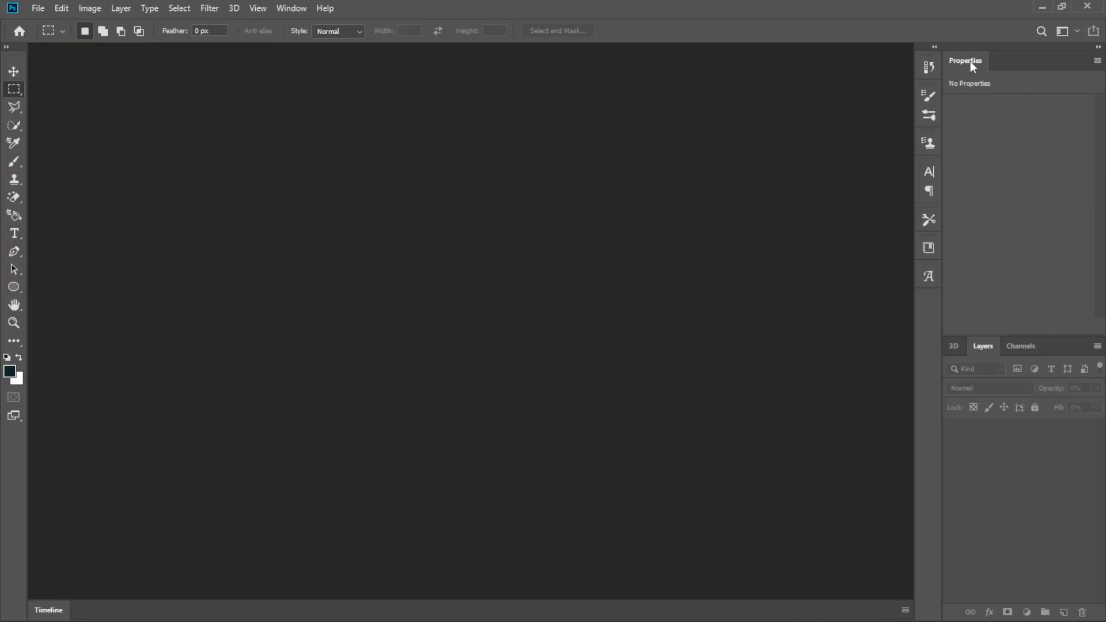
- Switch the workspace layout to Essentials (Default)
click(295, 9)
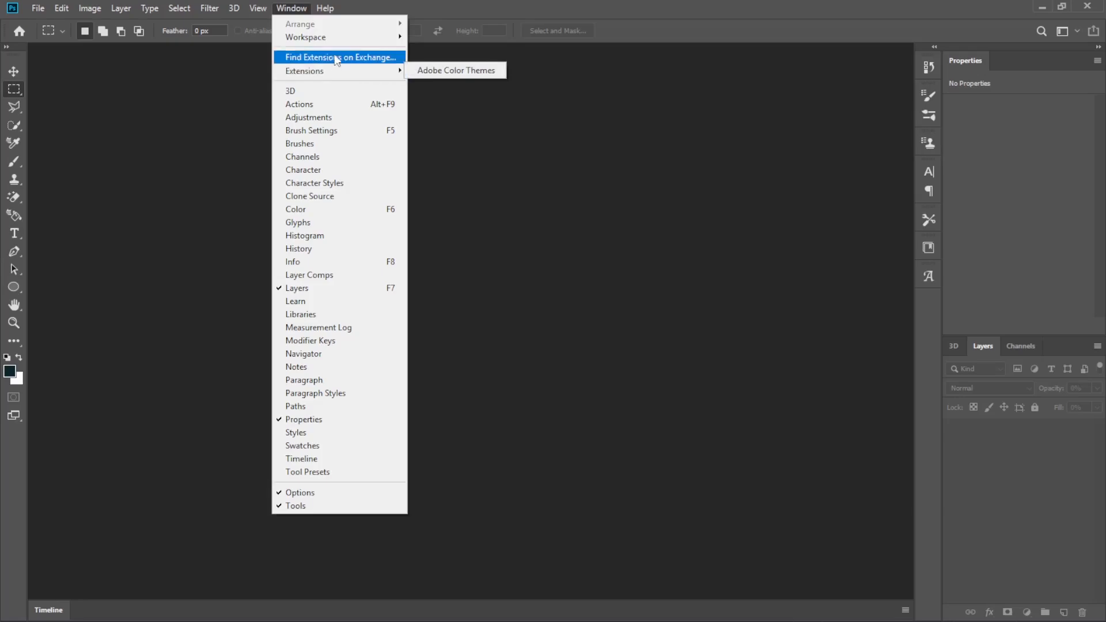
mouse_move(343, 41)
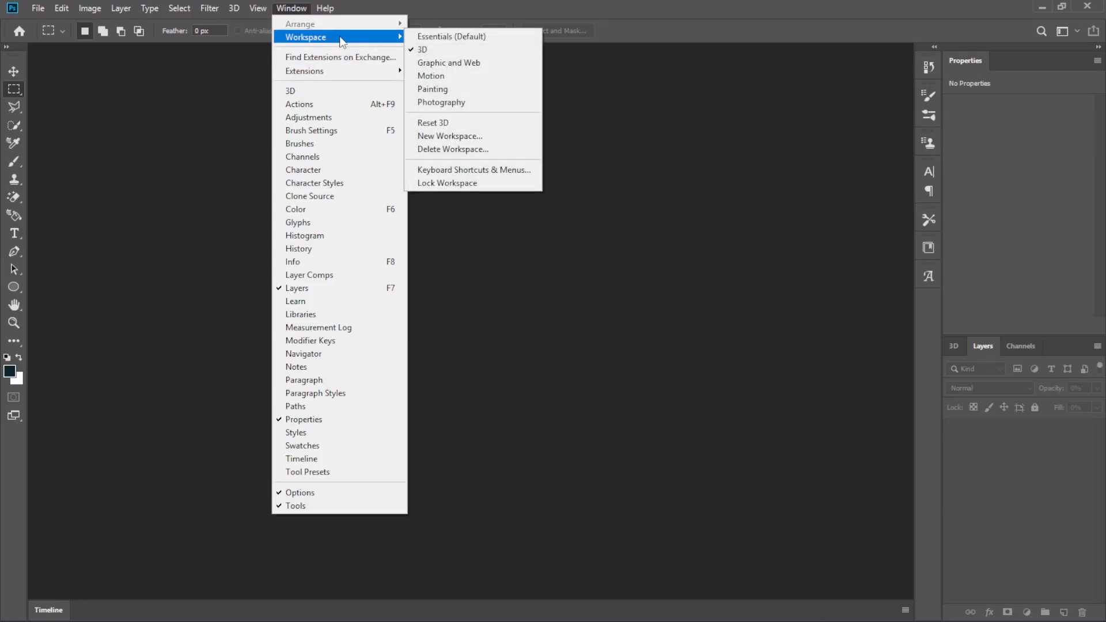
click(504, 42)
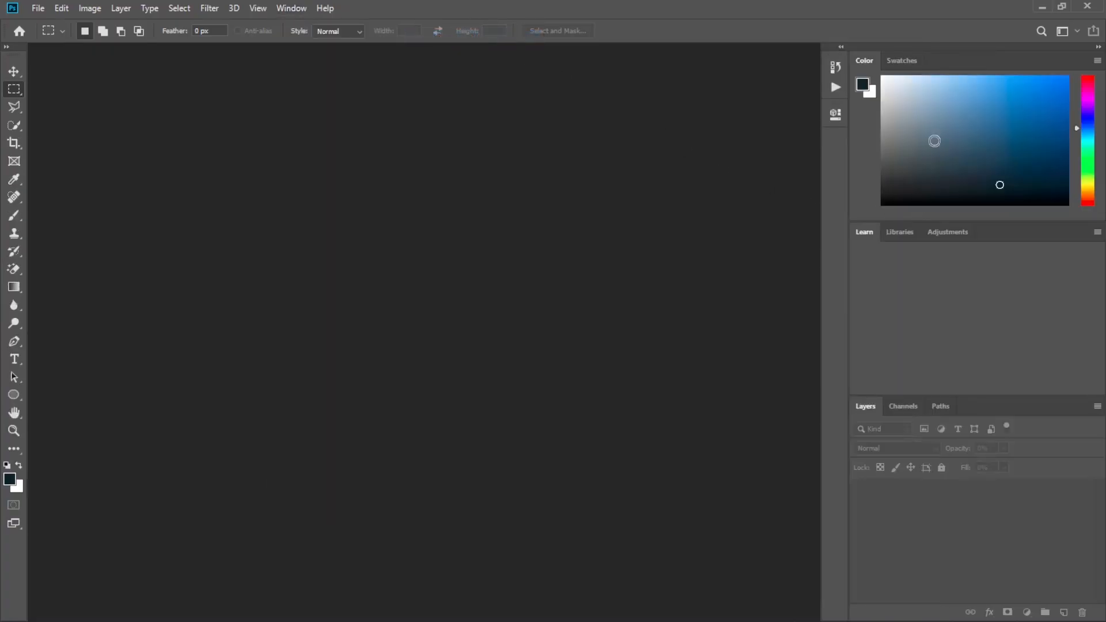
- Look through the Swatches, Color and Channels panels, leaving Swatches and Layers in front
click(903, 58)
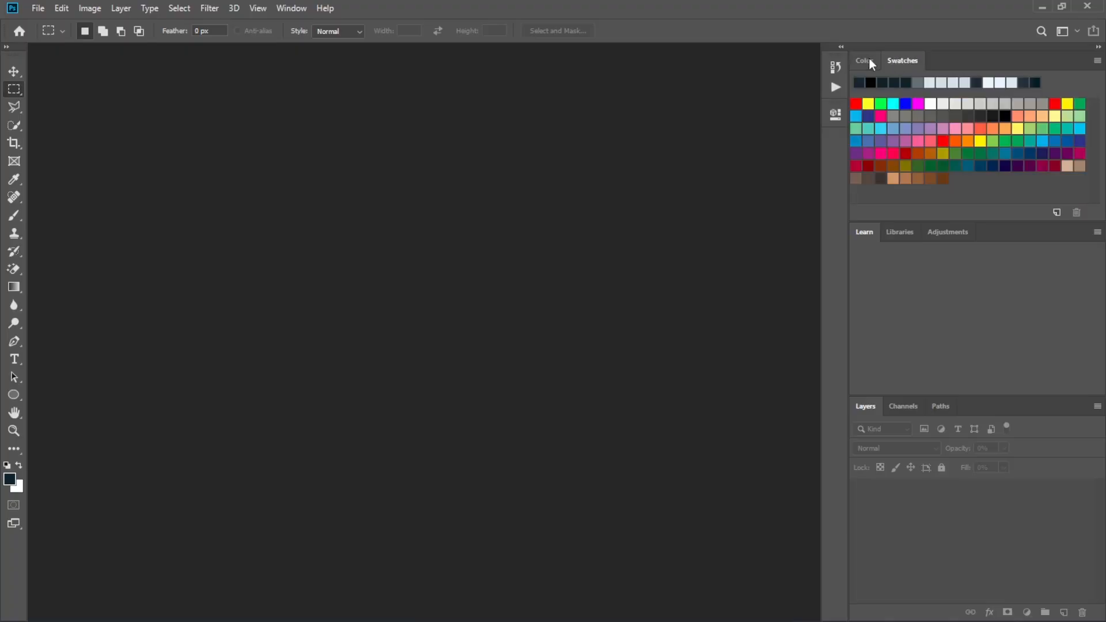
click(869, 59)
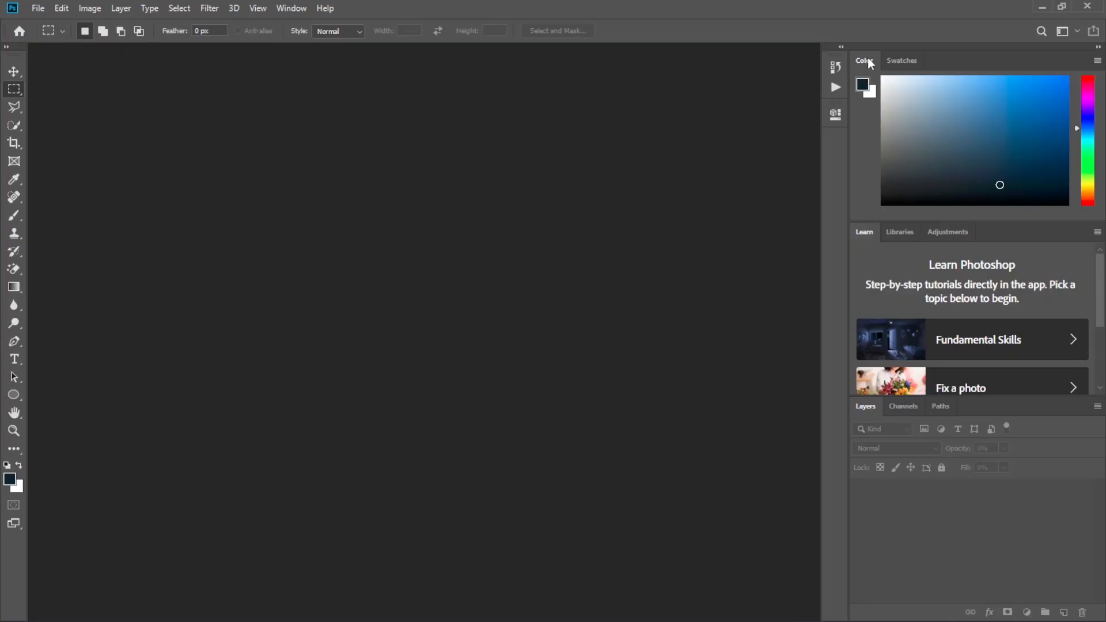
click(906, 60)
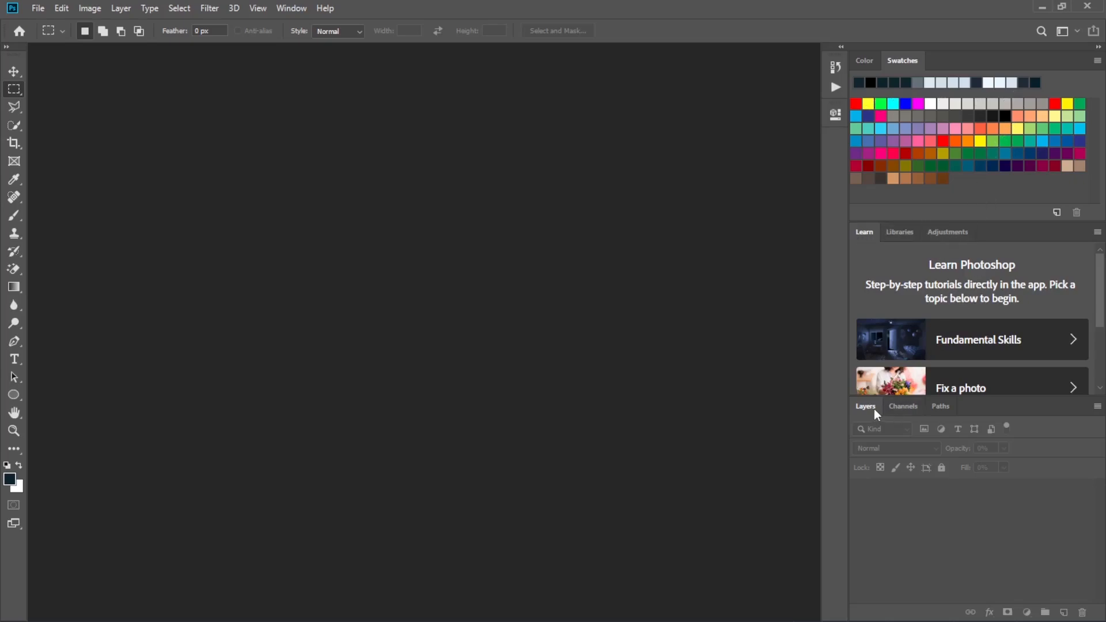
click(914, 413)
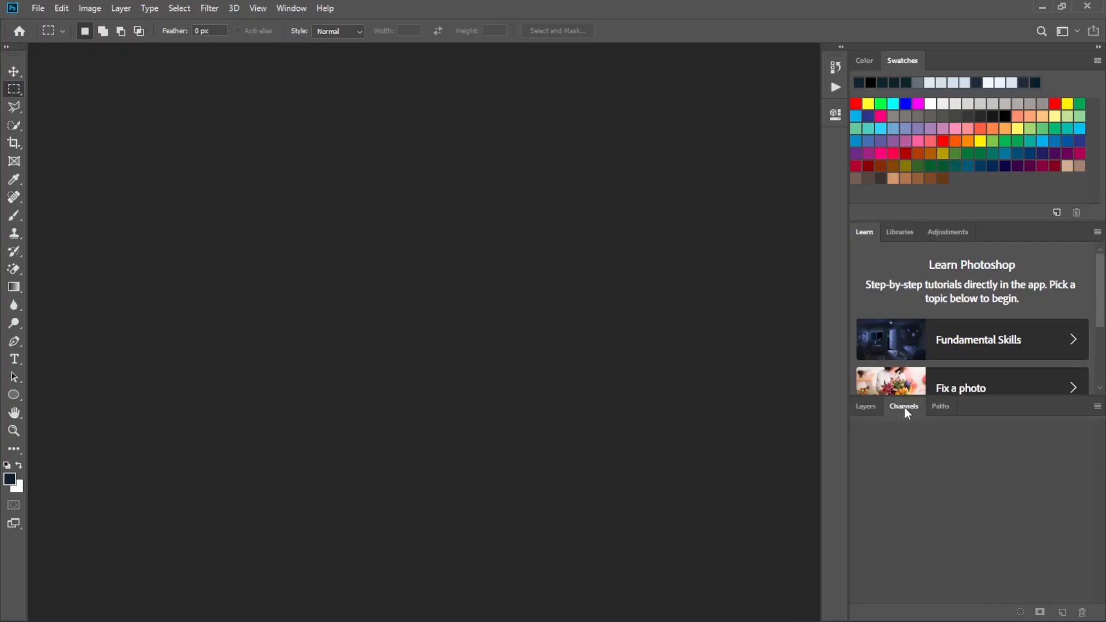
click(870, 408)
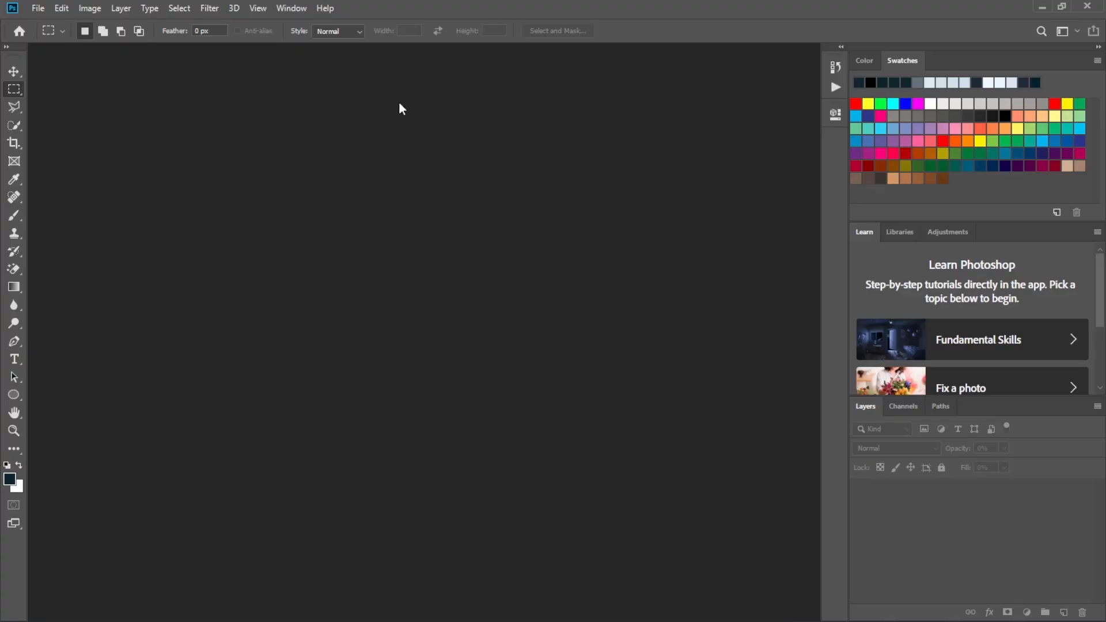
- Expand the toolbar to two columns and return it to a single column
click(12, 9)
click(307, 303)
click(8, 48)
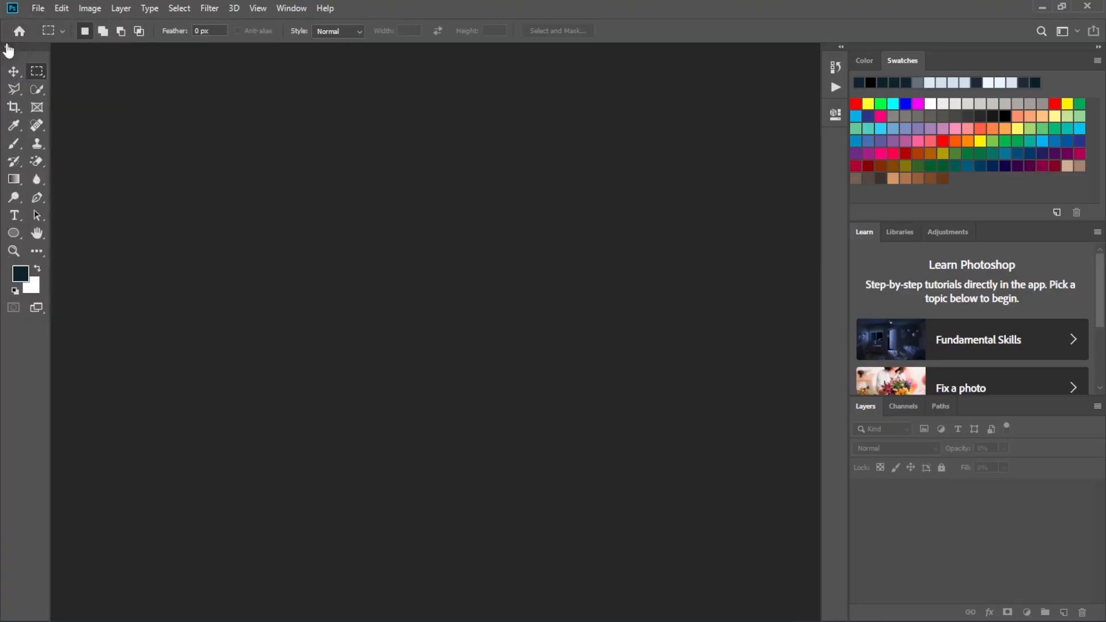
click(8, 49)
- Create a new document from the recent Landscape, 4 x 6 preset, 6 × 4 inches at 300 ppi with a white background
click(19, 30)
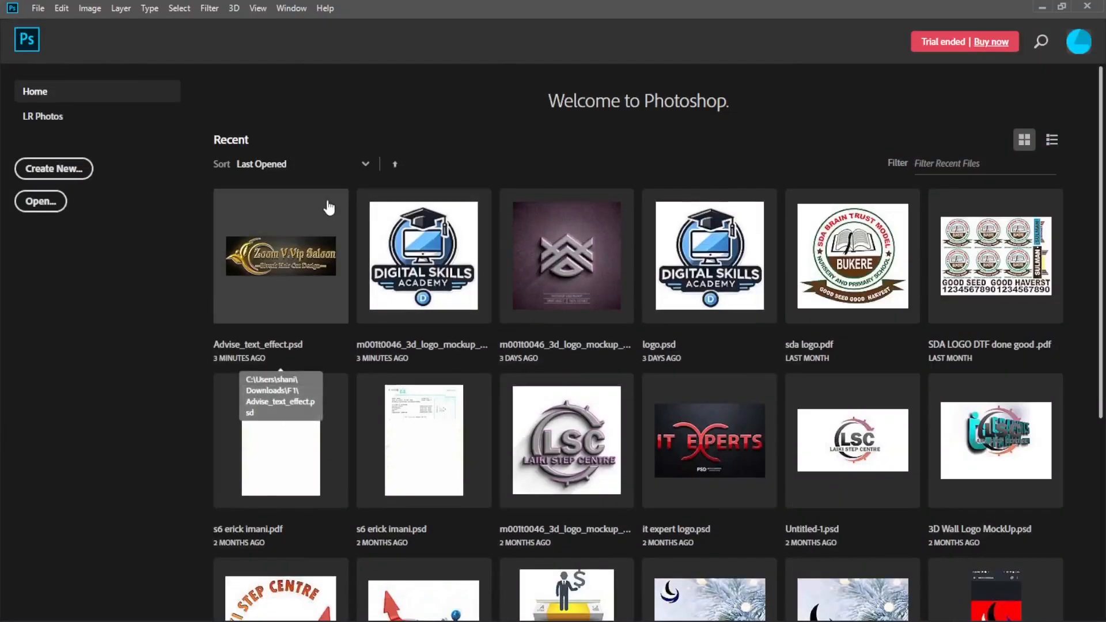
click(40, 172)
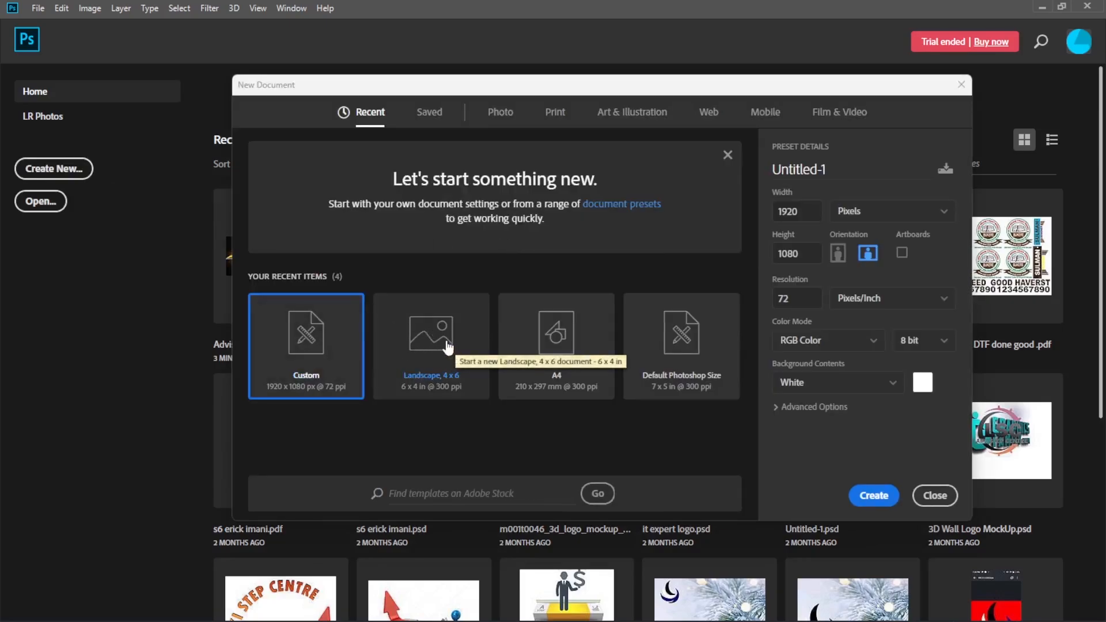
click(449, 346)
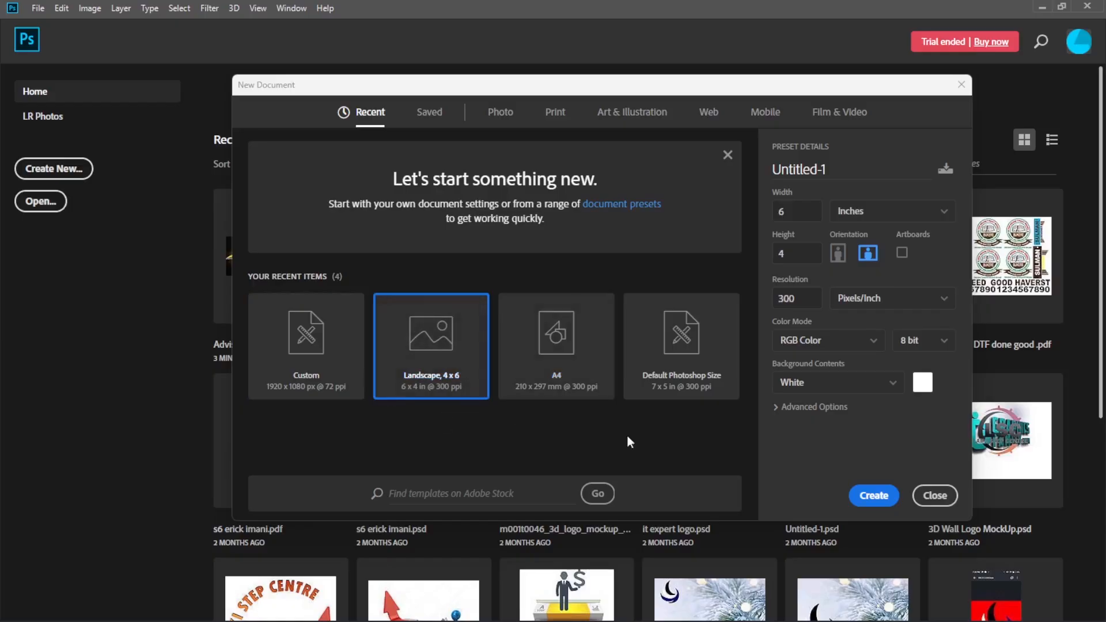
click(879, 498)
click(877, 494)
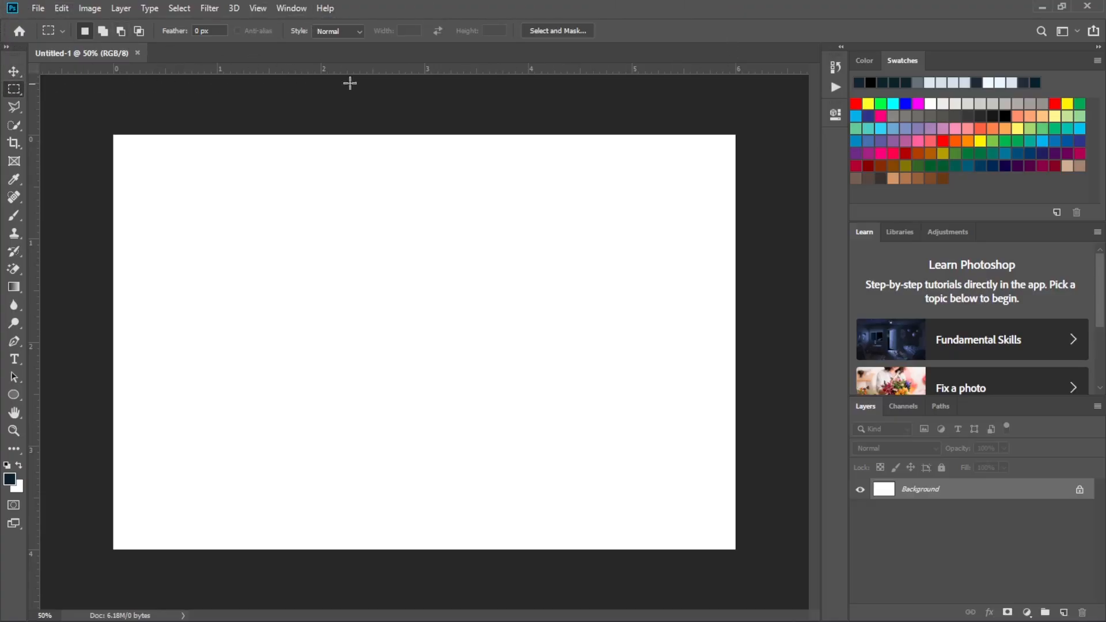
- Draw a dark rectangle shape about 836 × 448 px in the upper-left part of the canvas with the Rectangle tool
click(12, 72)
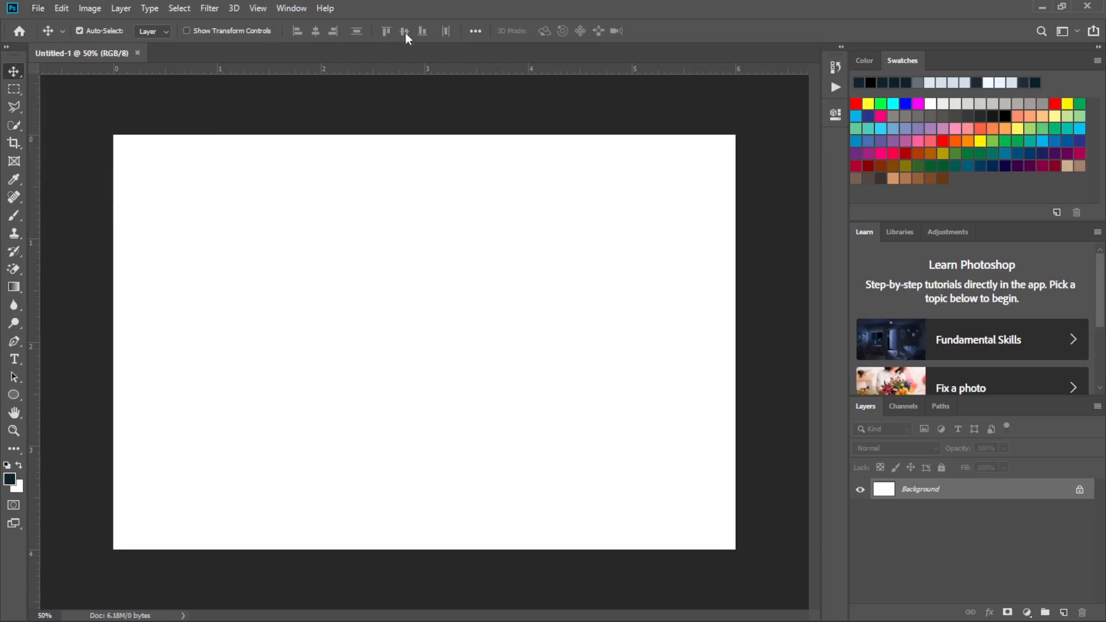
click(14, 88)
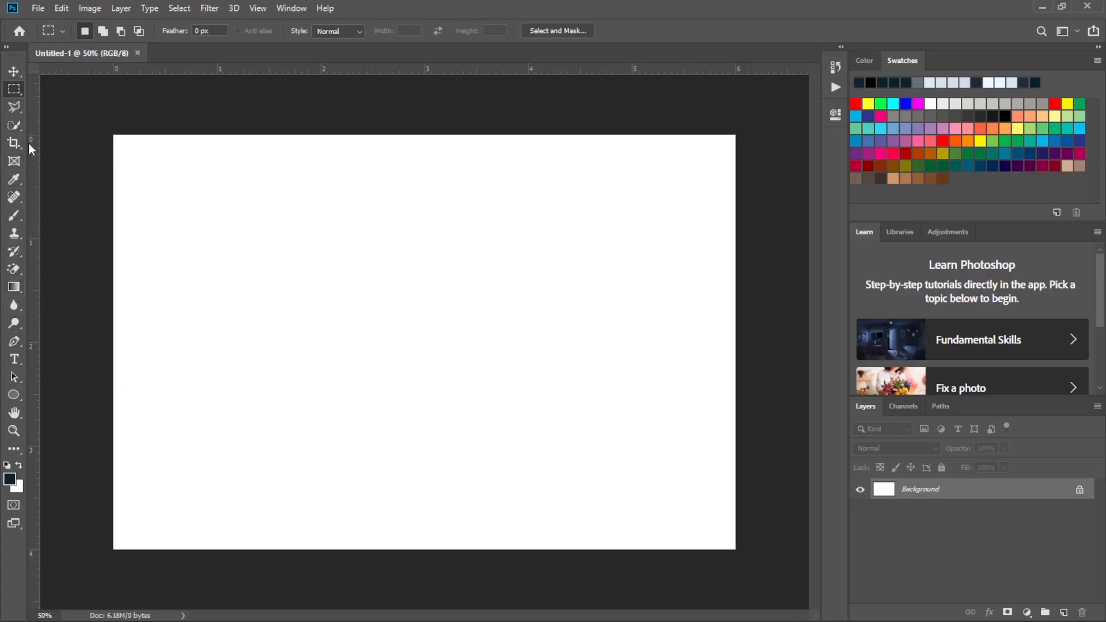
click(14, 396)
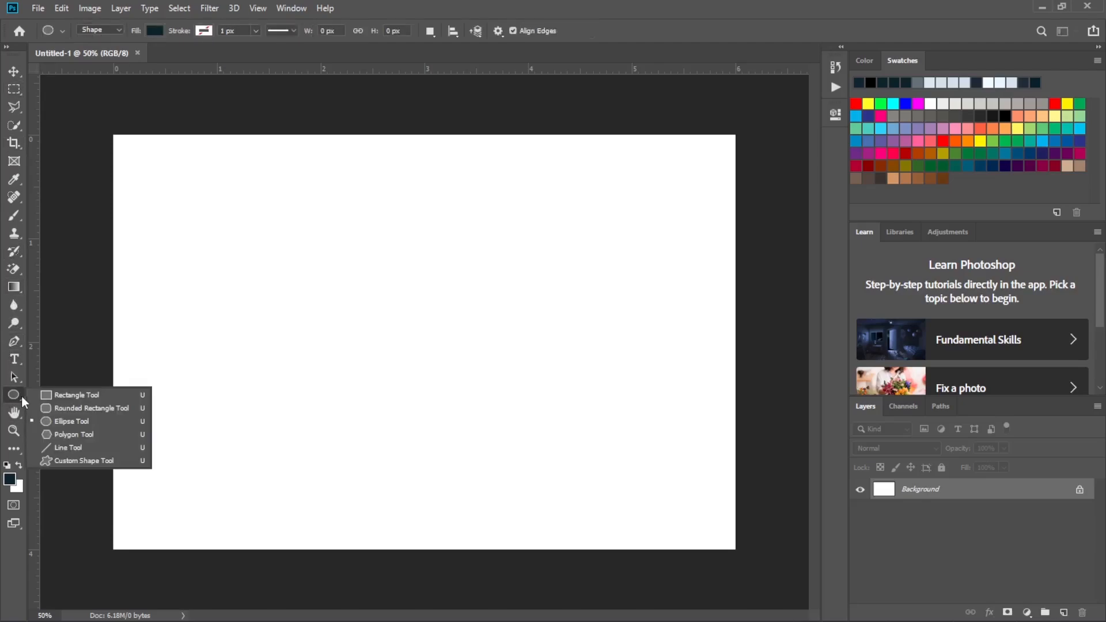
click(98, 395)
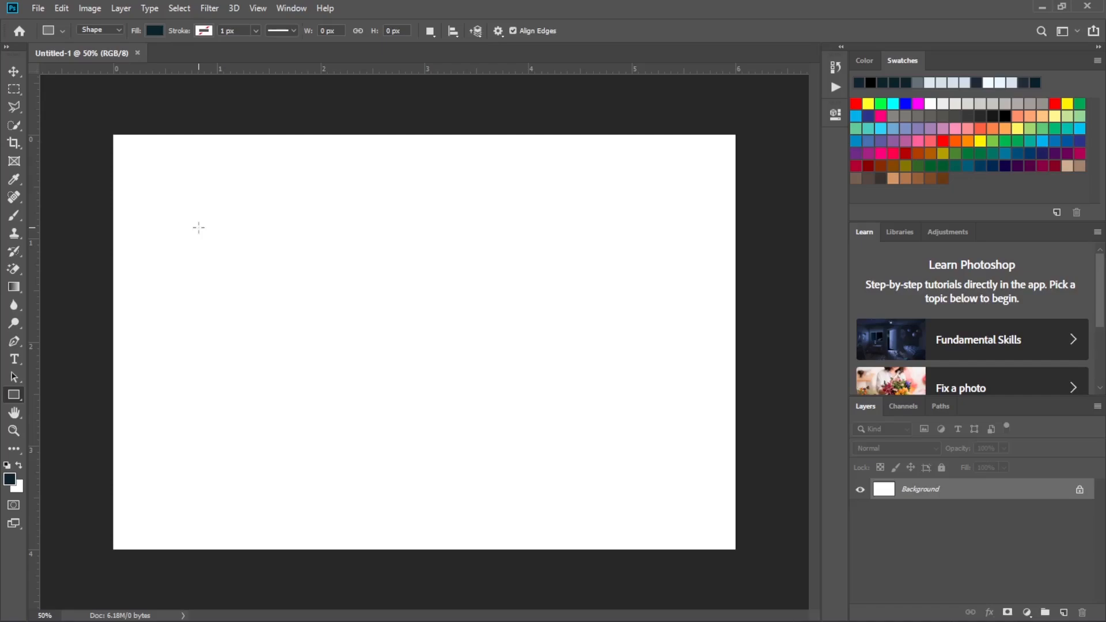
drag(223, 203, 512, 357)
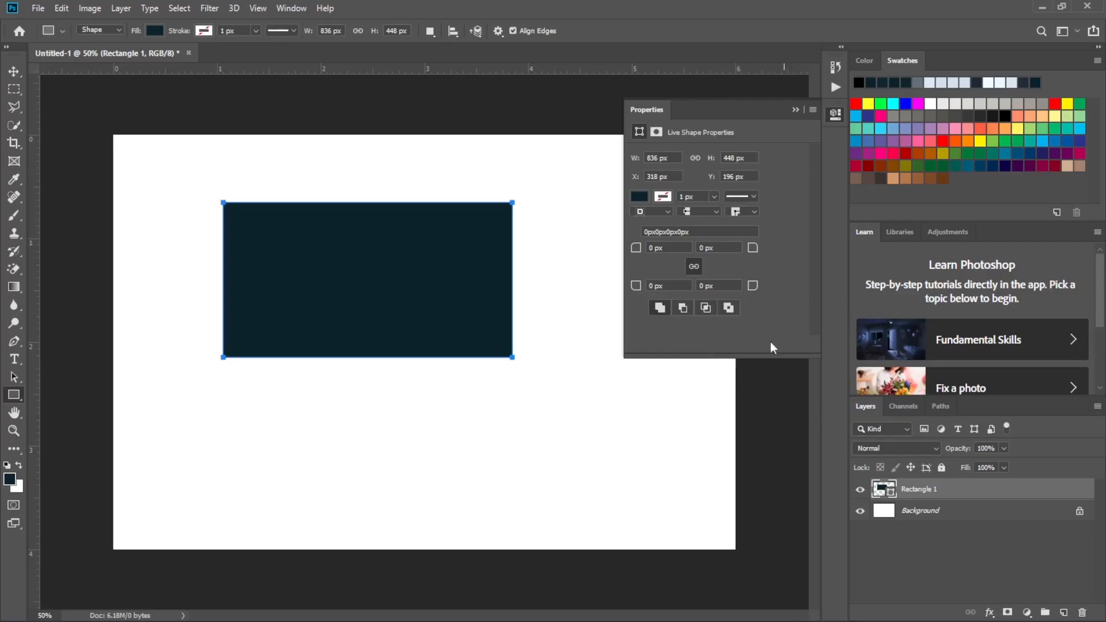
click(796, 110)
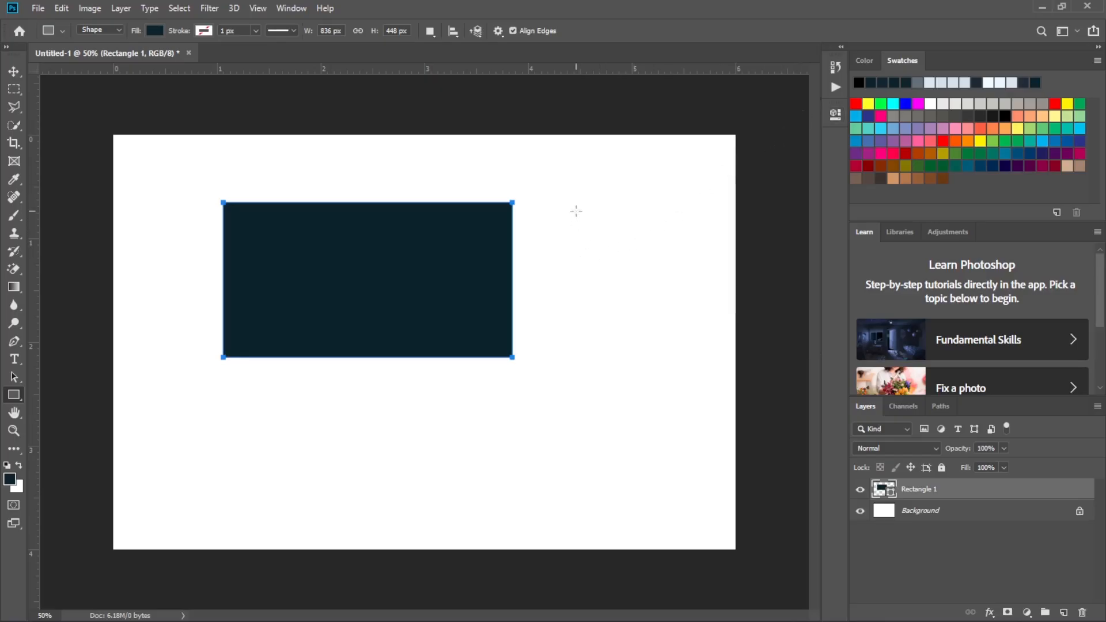
- Draw a second rectangle about 392 × 312 px to the right of the first, and detach and collapse its Properties panel
drag(576, 211, 711, 318)
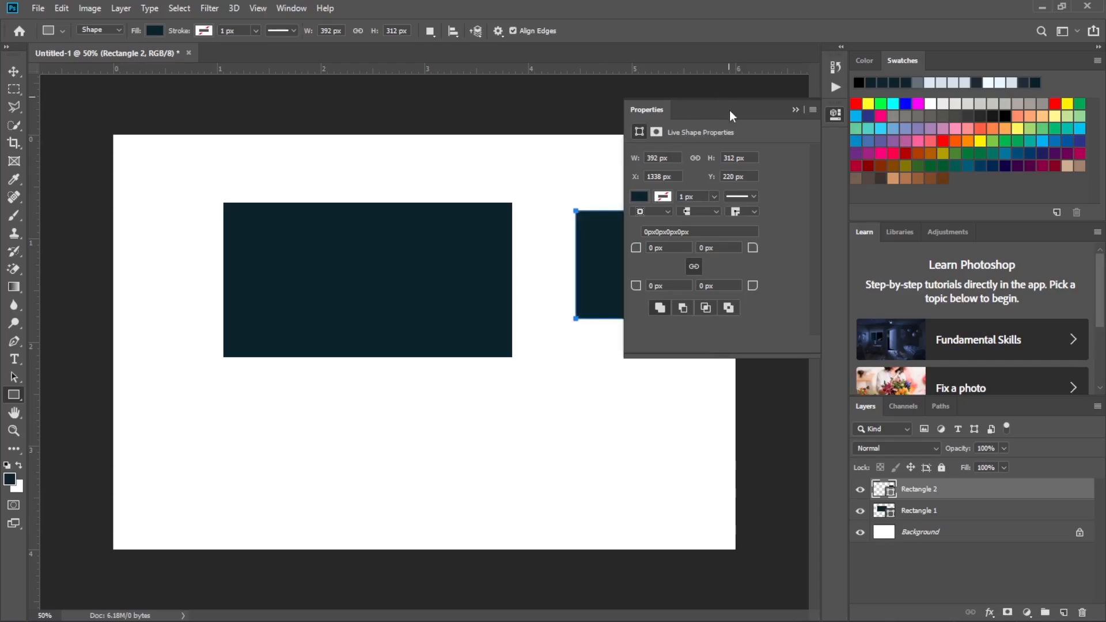
drag(730, 110, 920, 221)
drag(919, 220, 795, 312)
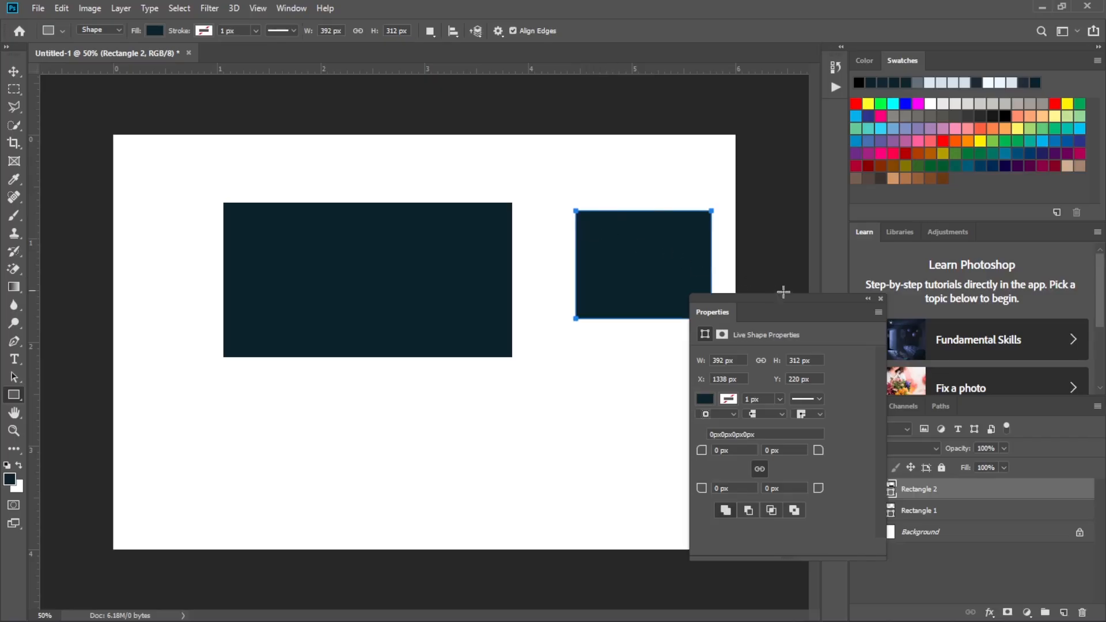
click(866, 299)
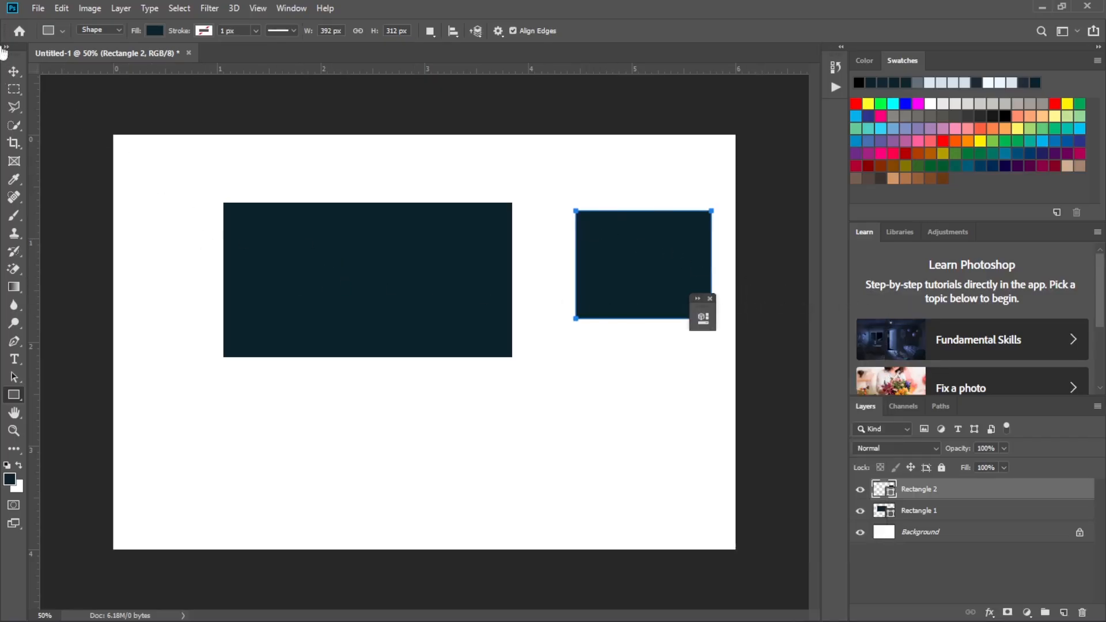
- Move both rectangles with the Move tool so the smaller one overlaps the lower-left corner of the larger one
click(17, 73)
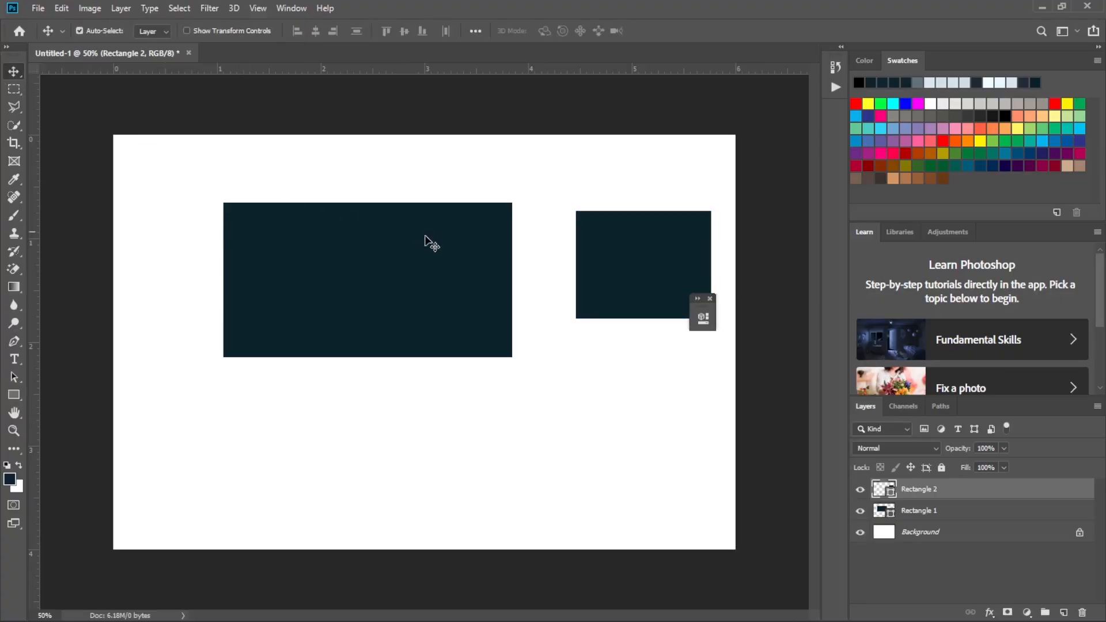
drag(646, 235, 379, 396)
drag(375, 226, 447, 188)
drag(383, 397, 302, 237)
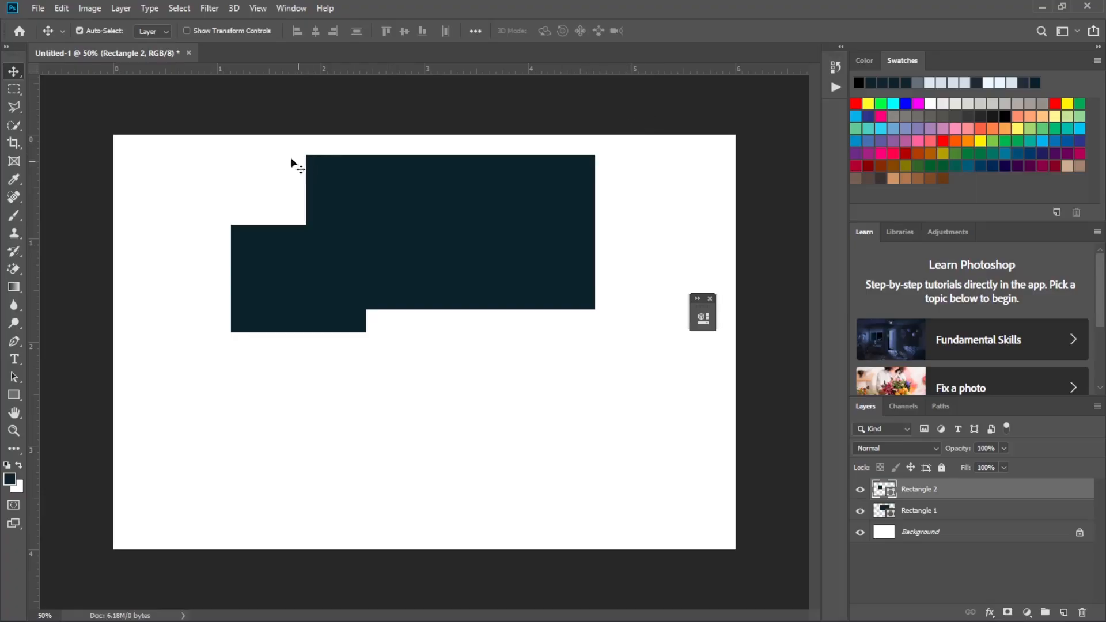
- Try several swatches as the small rectangle's fill and settle on bright pink
click(7, 394)
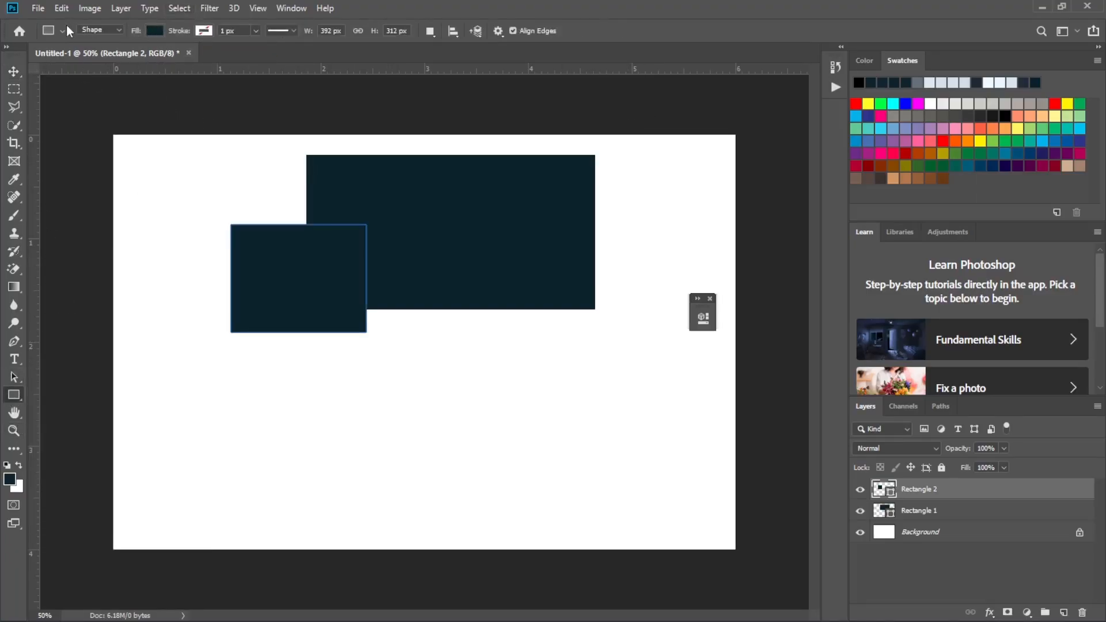
click(153, 30)
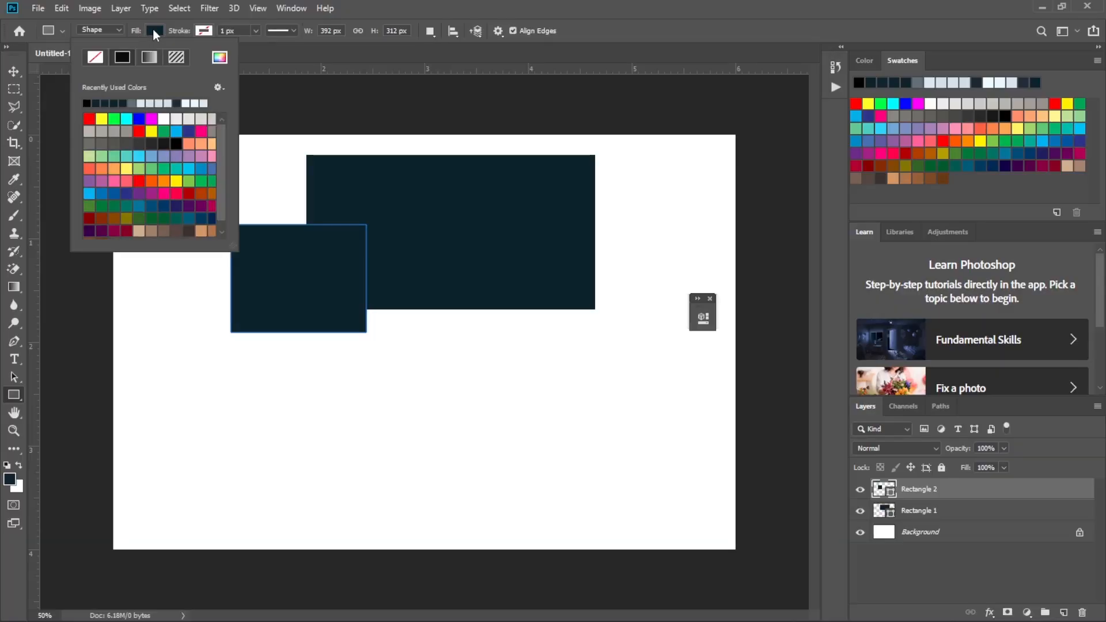
click(139, 156)
click(164, 181)
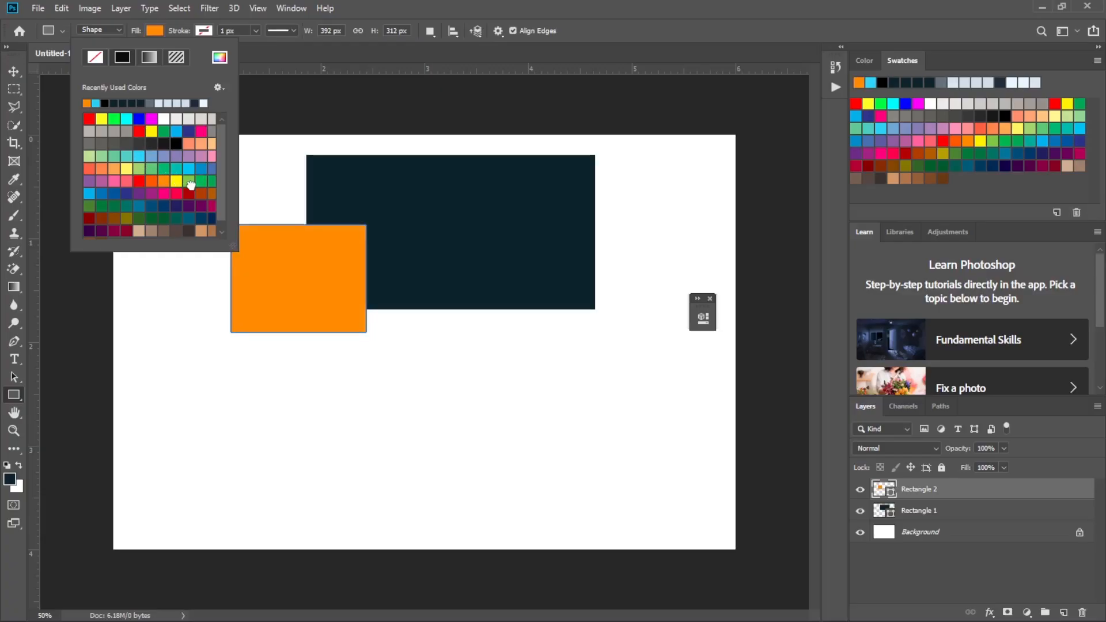
click(189, 181)
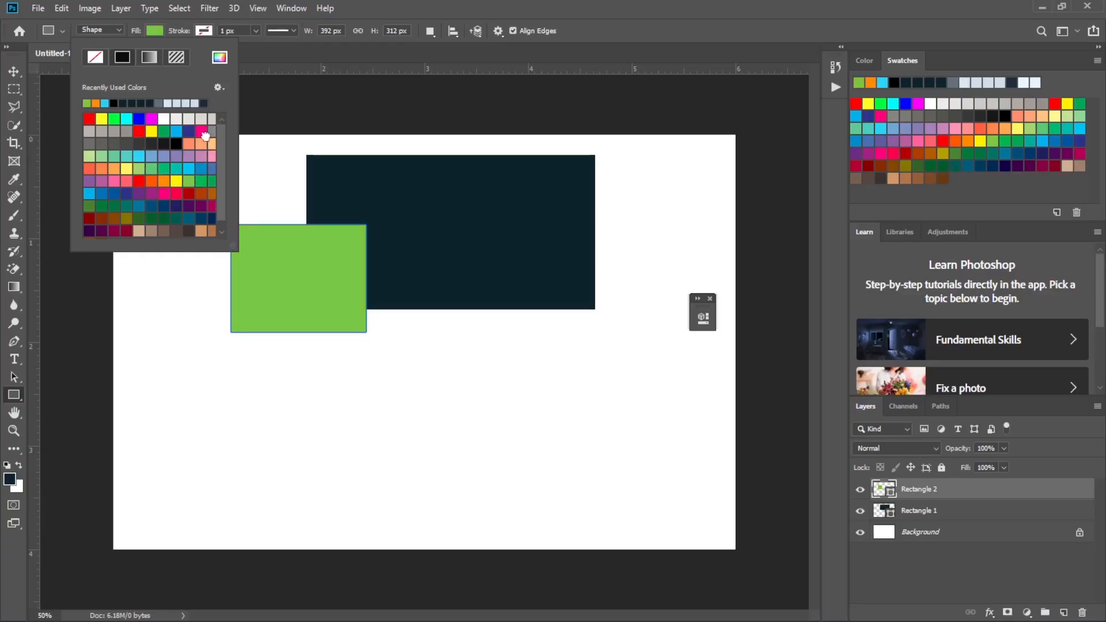
click(201, 131)
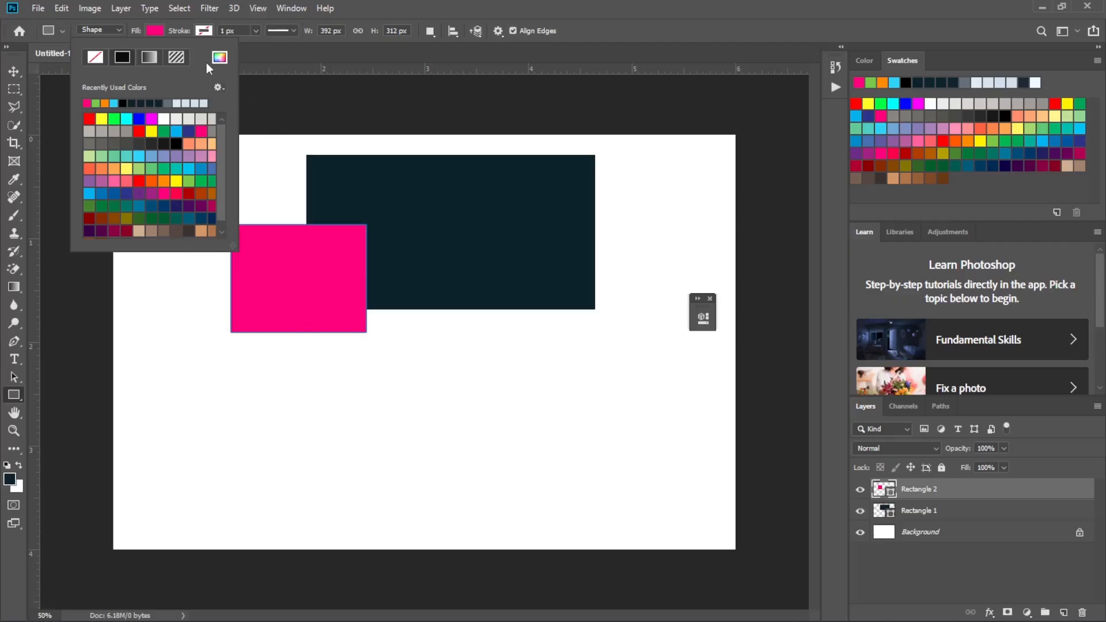
click(259, 48)
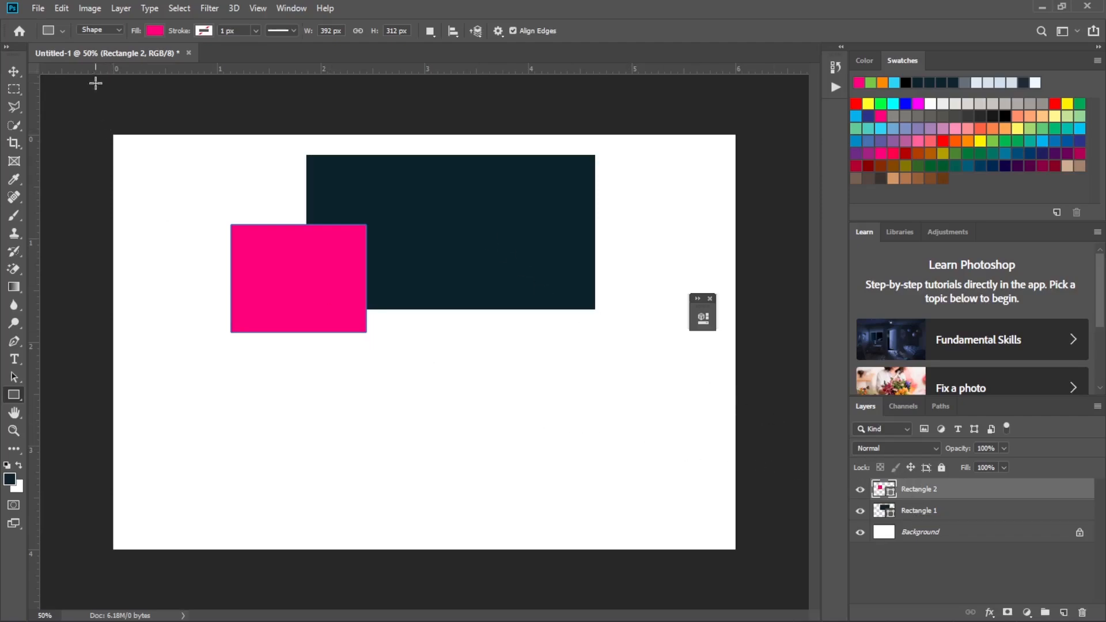
- Move the Rectangle 2 layer below Rectangle 1, and restore the order by placing Rectangle 1 beneath Rectangle 2
click(14, 72)
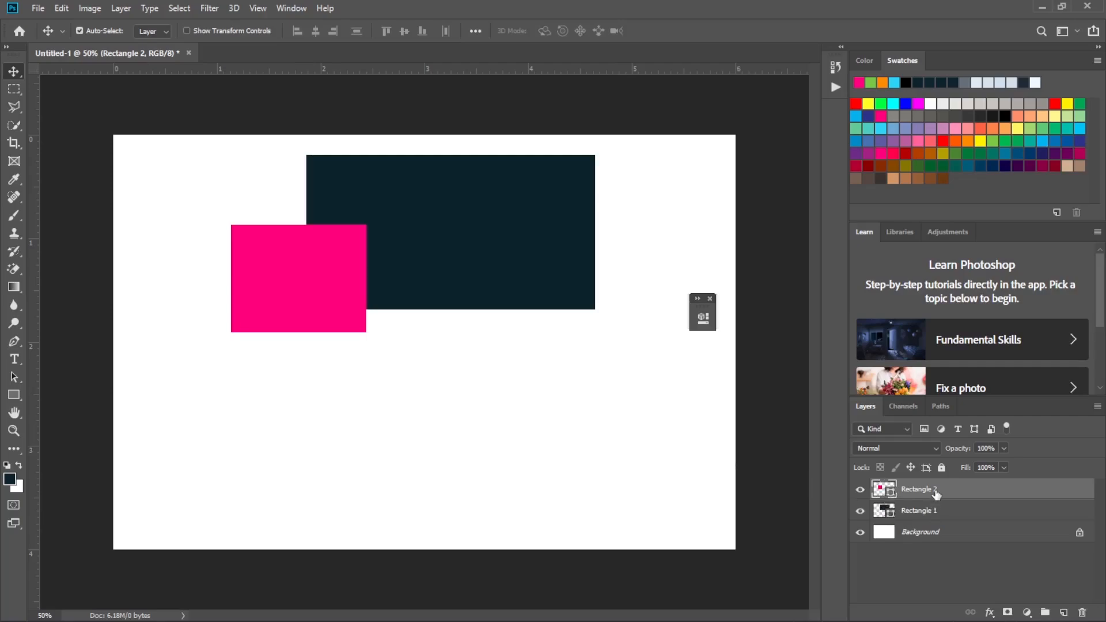
drag(936, 494, 933, 513)
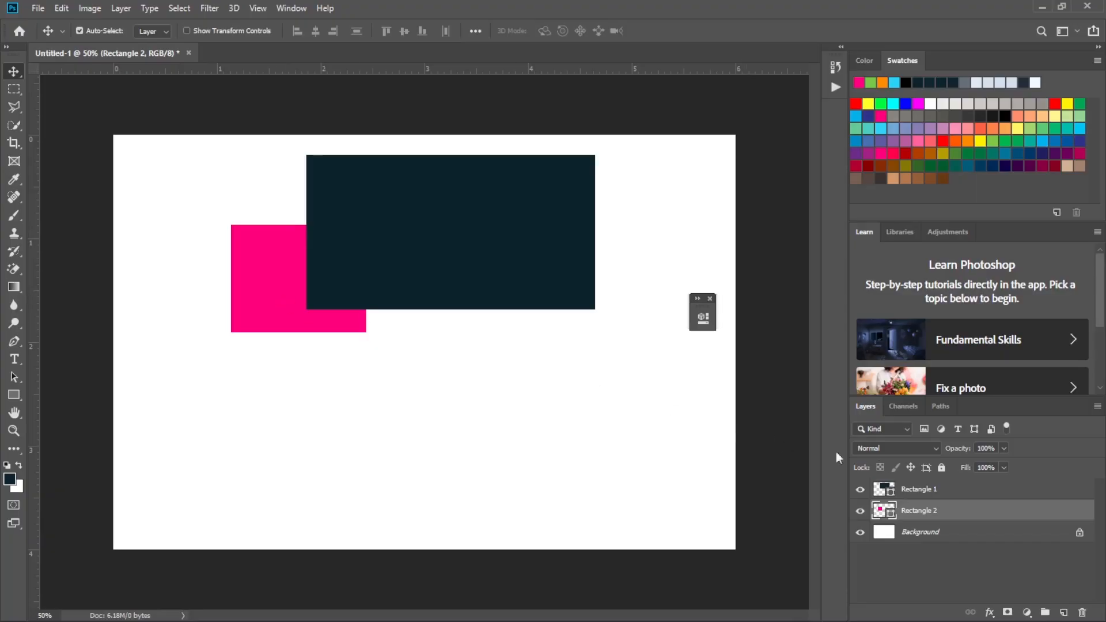
drag(958, 494, 943, 514)
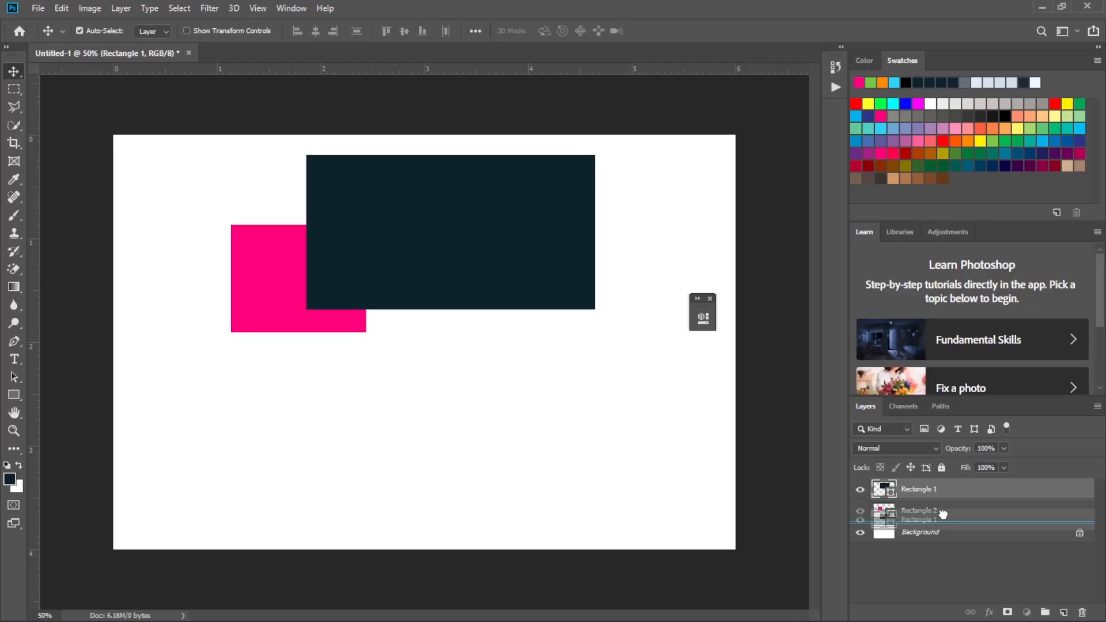
mouse_move(944, 514)
mouse_down()
mouse_move(948, 491)
mouse_move(948, 515)
mouse_up()
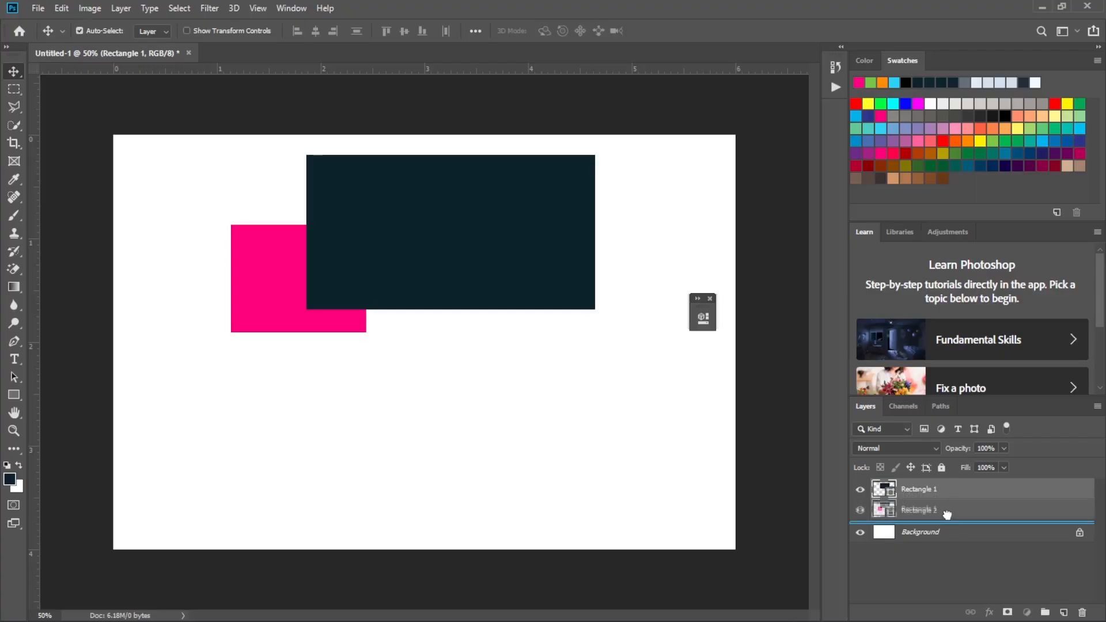
drag(946, 515, 946, 514)
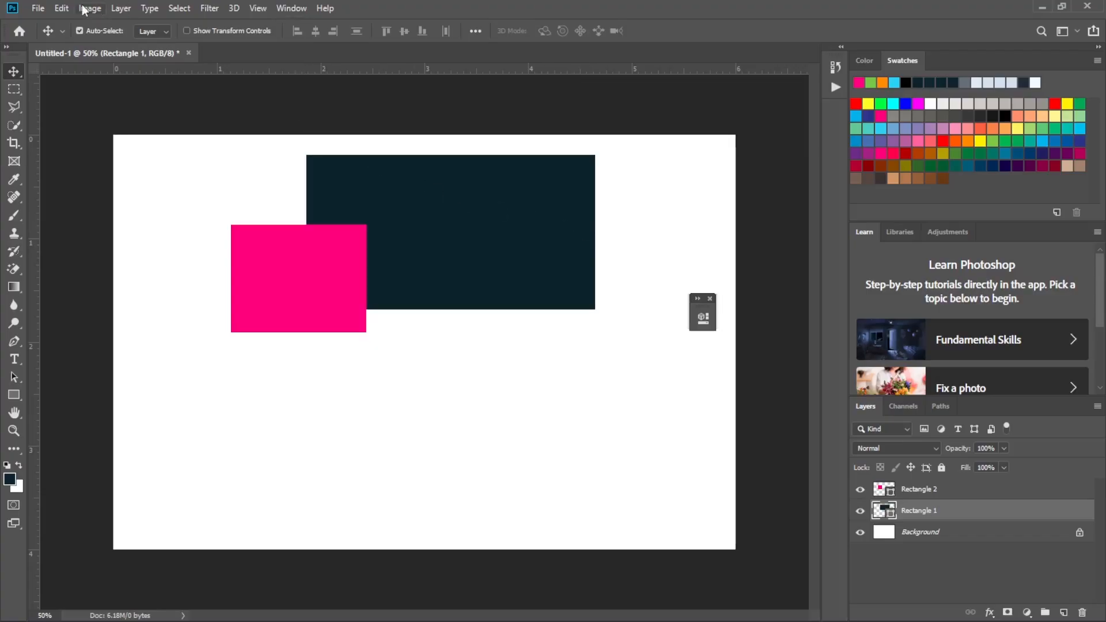
click(38, 8)
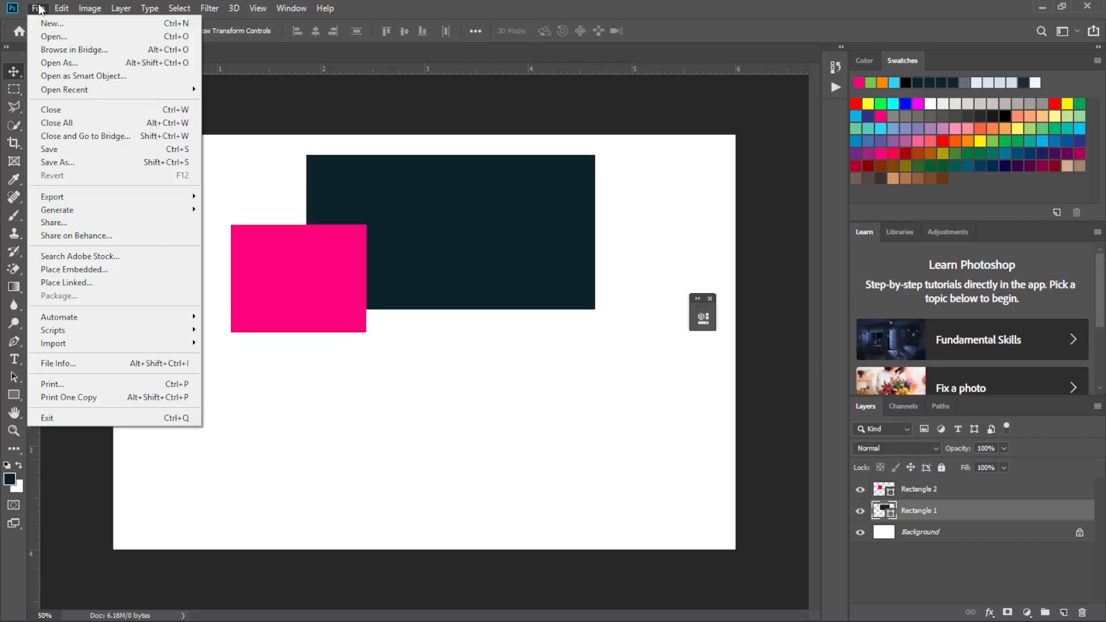
click(37, 8)
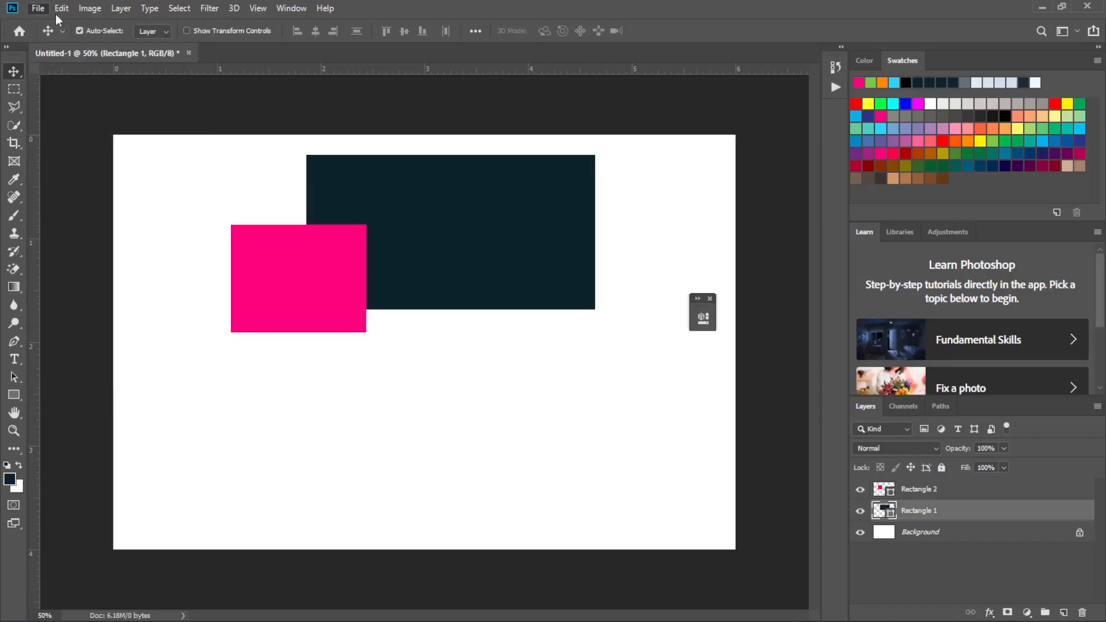
click(37, 8)
click(36, 8)
click(37, 8)
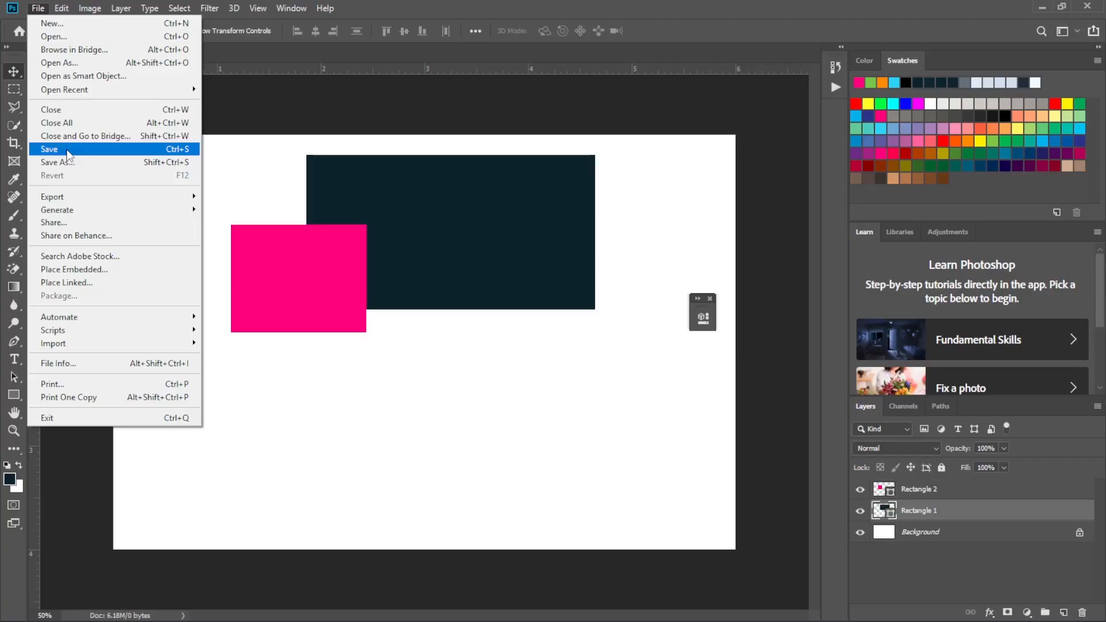
click(67, 151)
- Switch to File Explorer, view the logo PNG image in the Downloads folder, and close the image viewer
key(super+e)
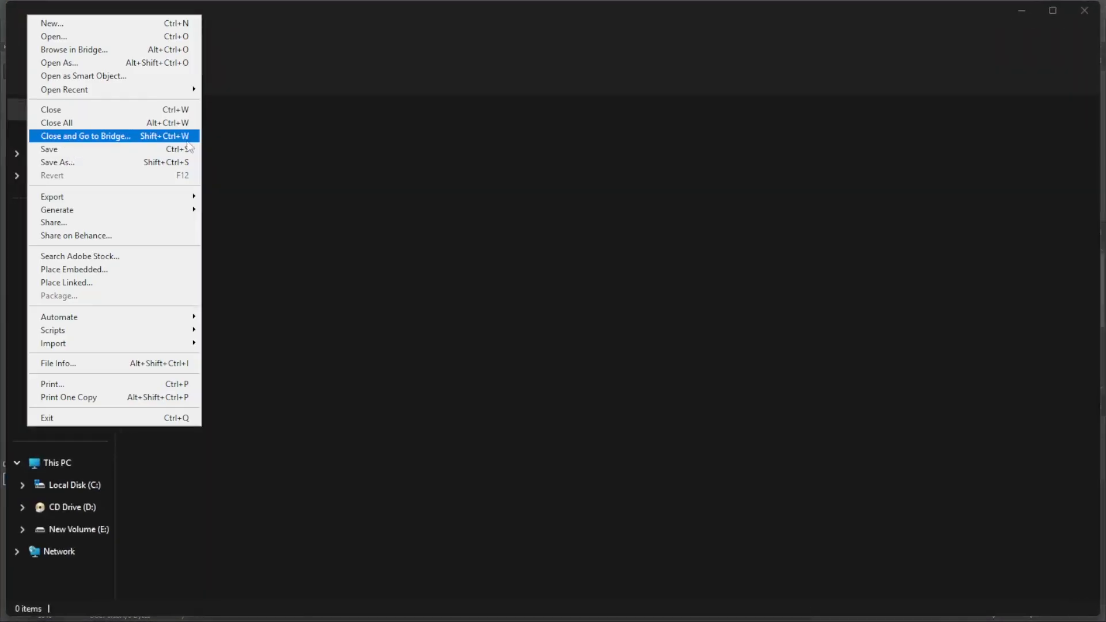
click(302, 168)
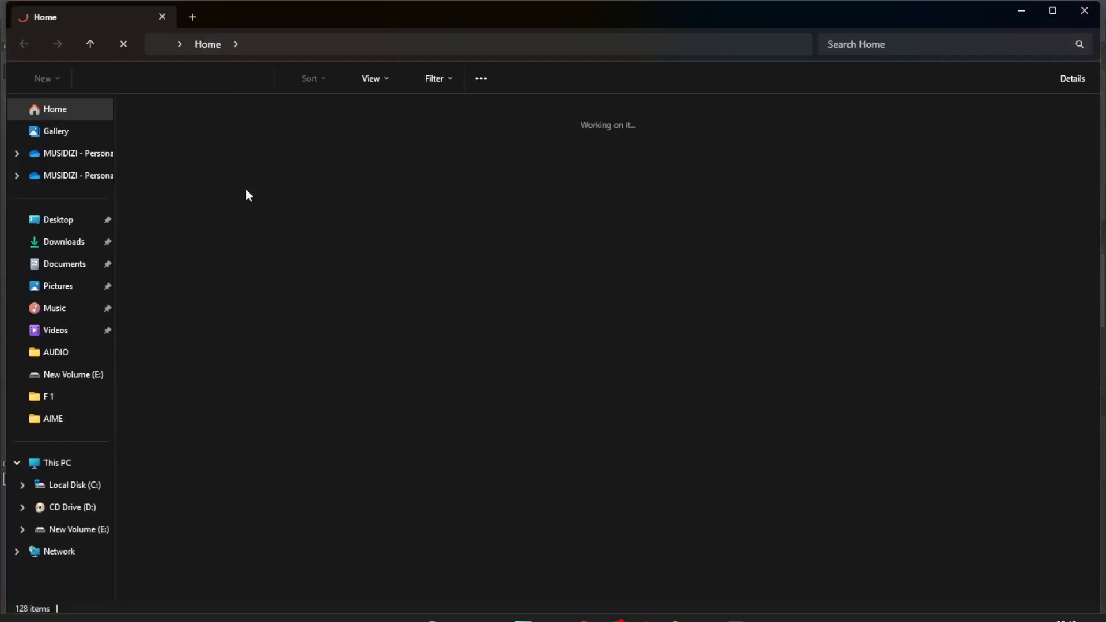
click(76, 243)
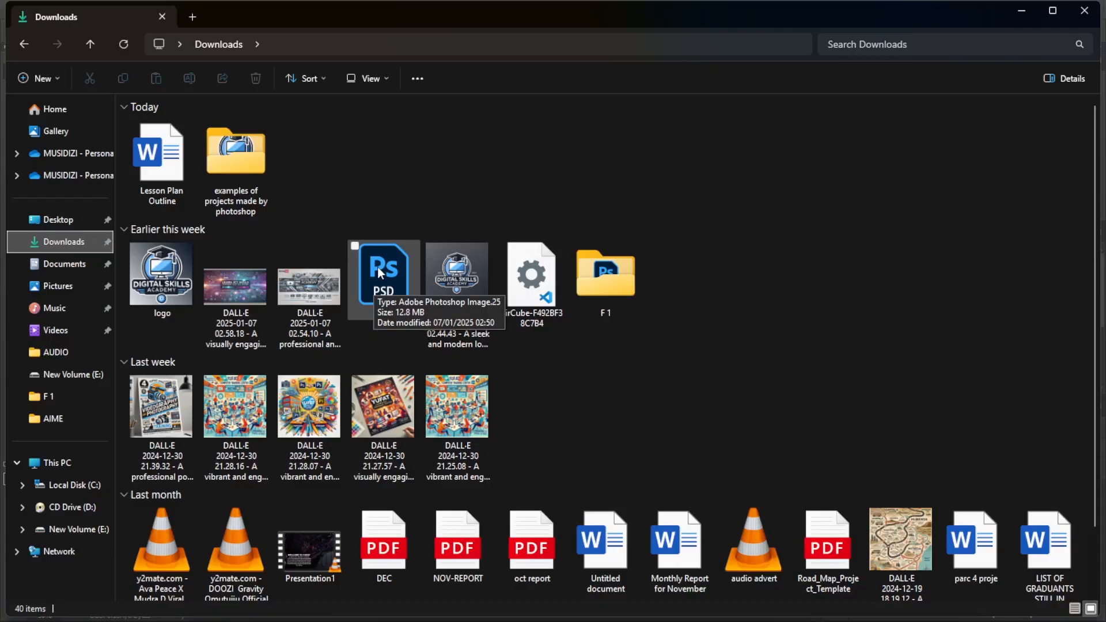
click(162, 284)
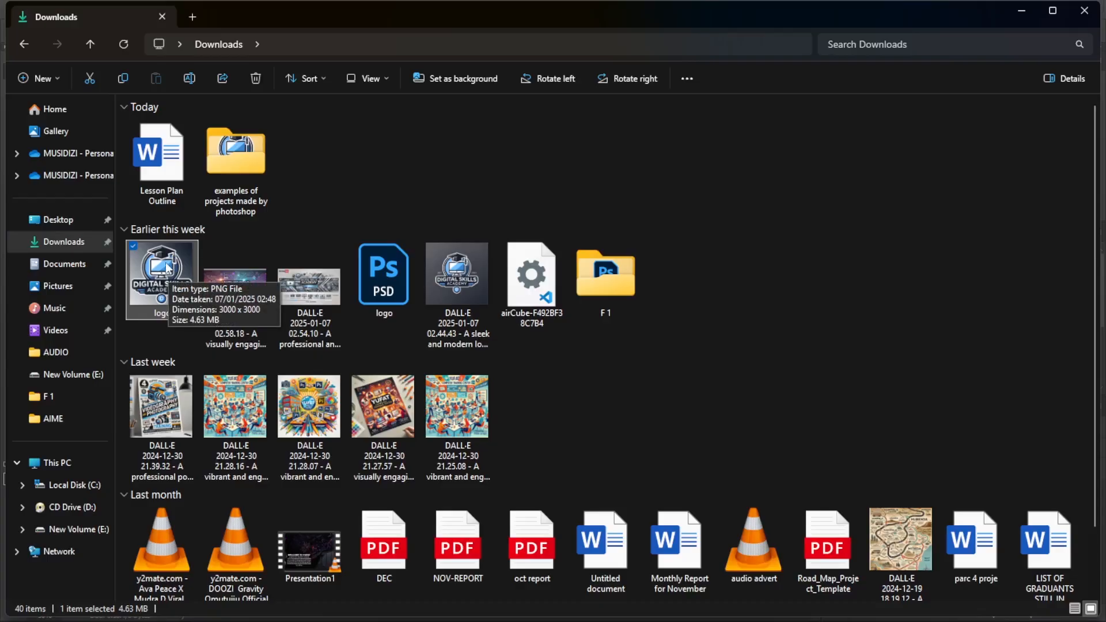
double_click(165, 261)
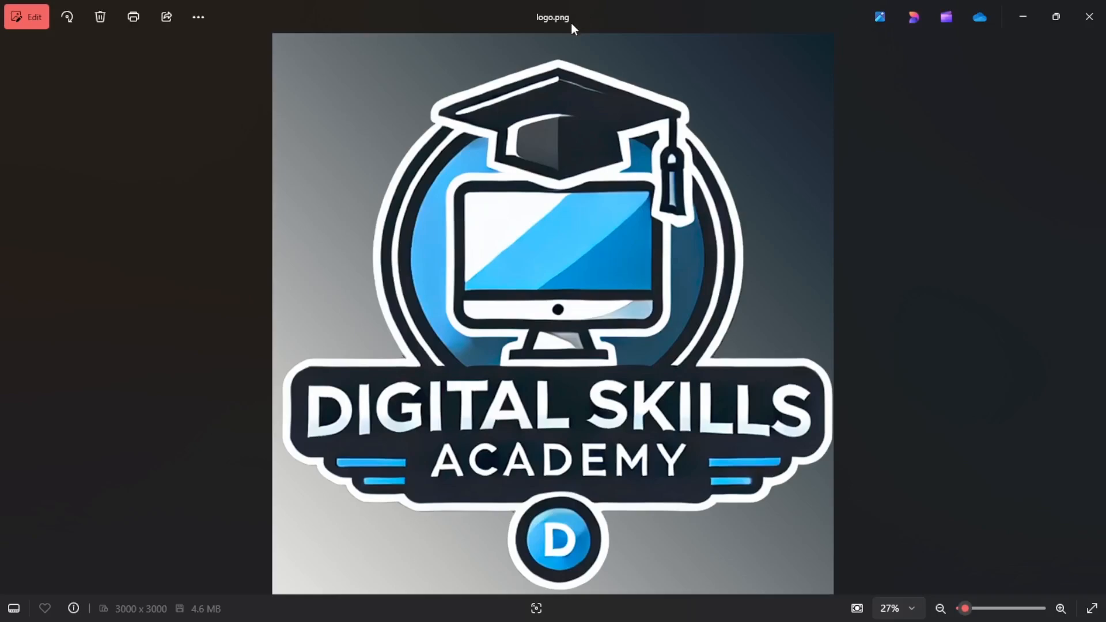
click(1089, 16)
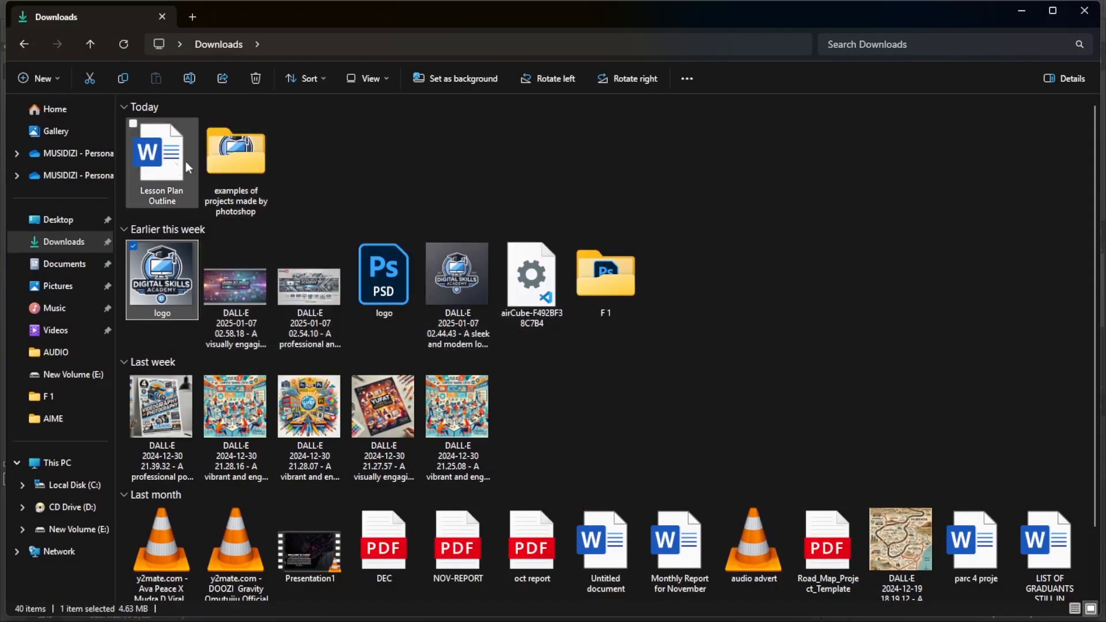
- View the logo DSA image in the "examples of projects made by photoshop" folder, close it, and return to Photoshop
double_click(264, 161)
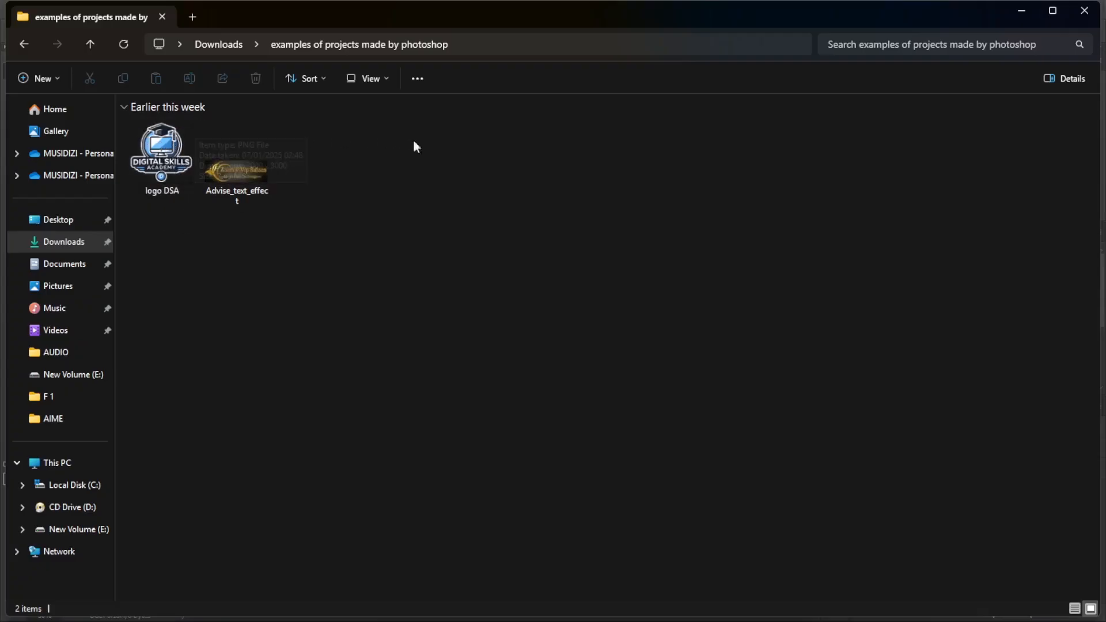
double_click(148, 158)
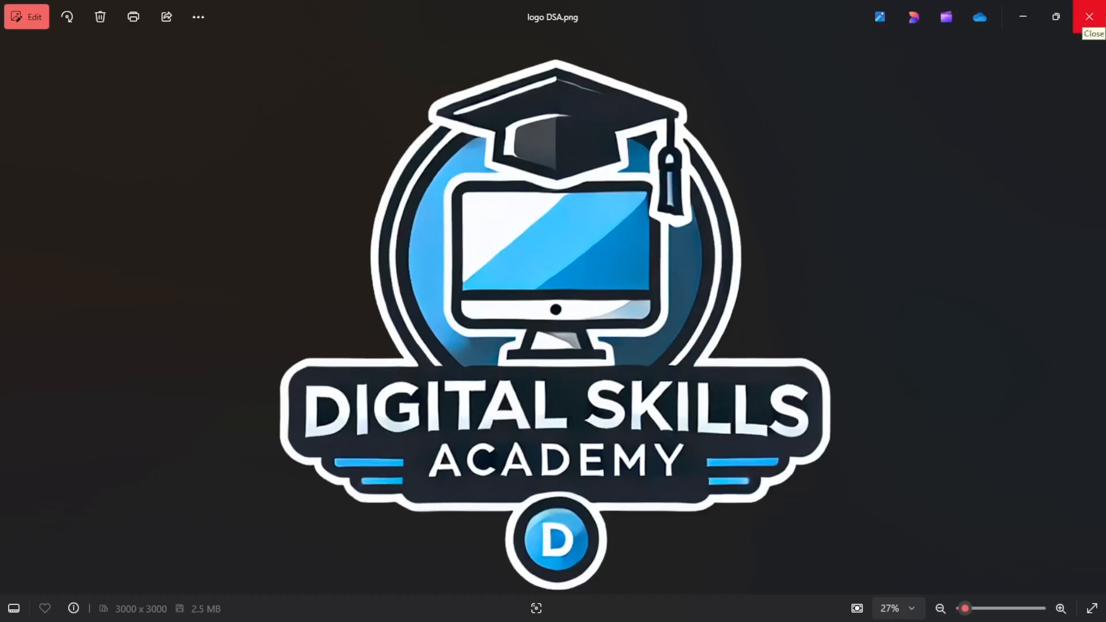
click(1091, 19)
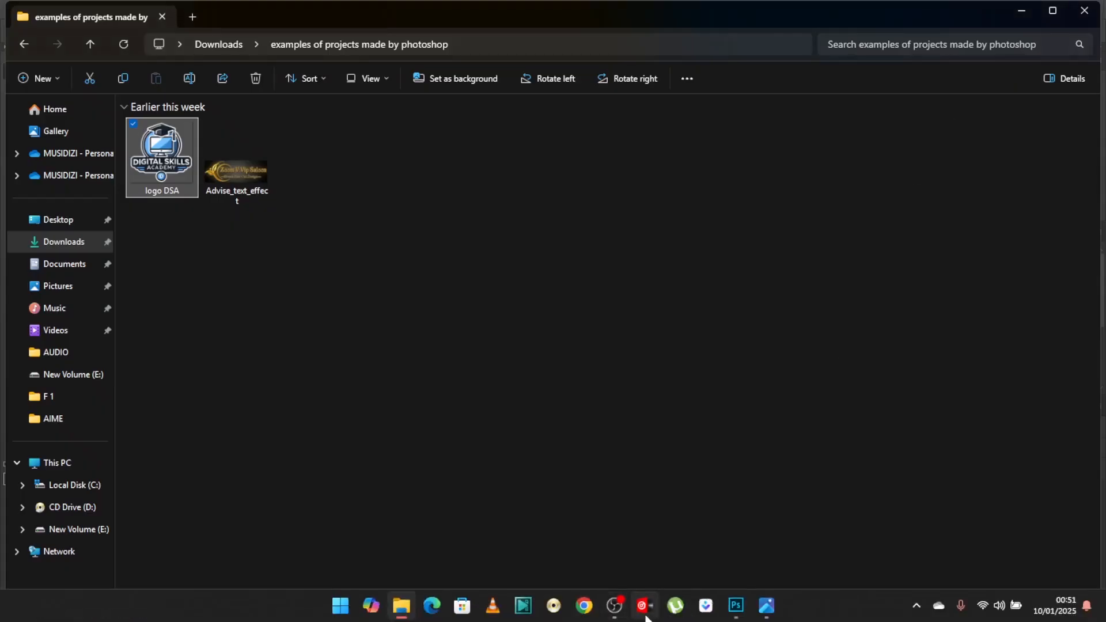
click(737, 606)
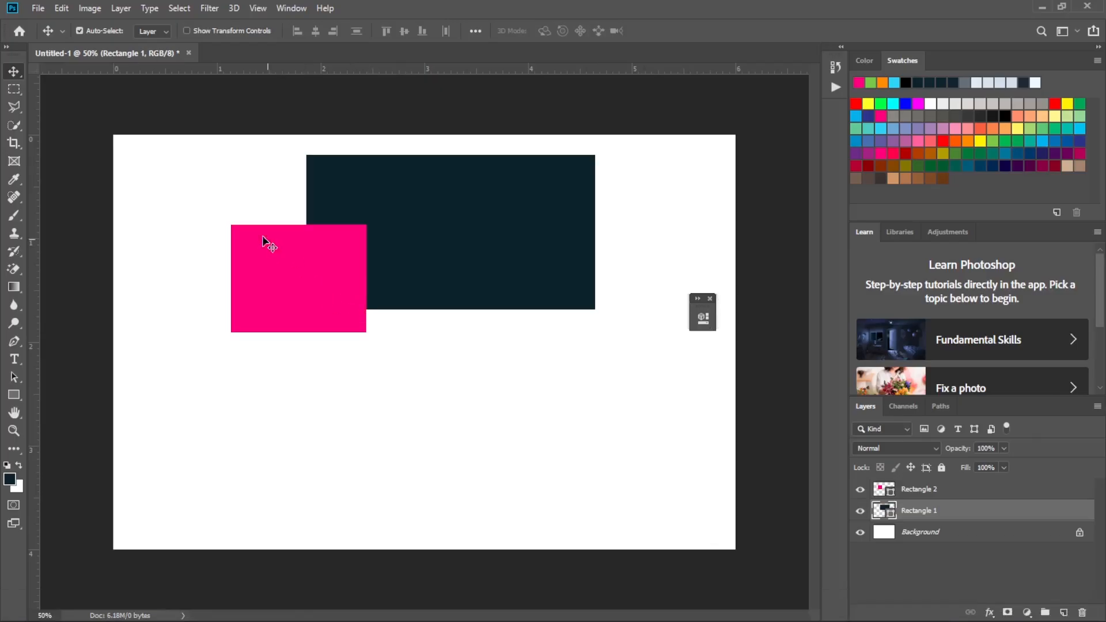
- Start saving the document as a new file and enter "Phototshop Lesson 1" as its file name
click(38, 8)
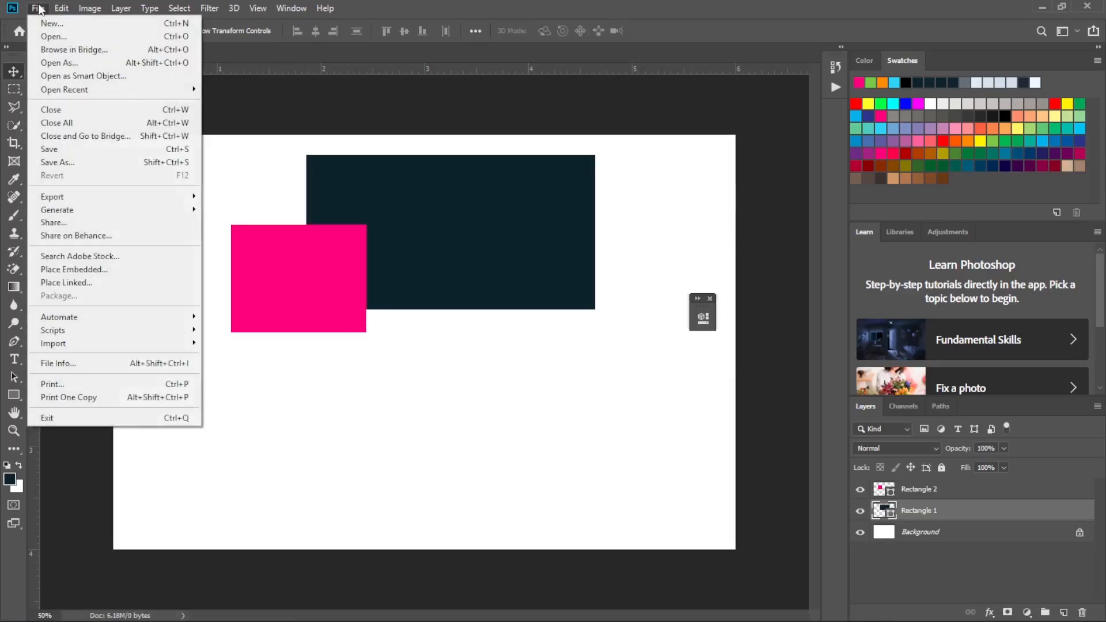
click(76, 163)
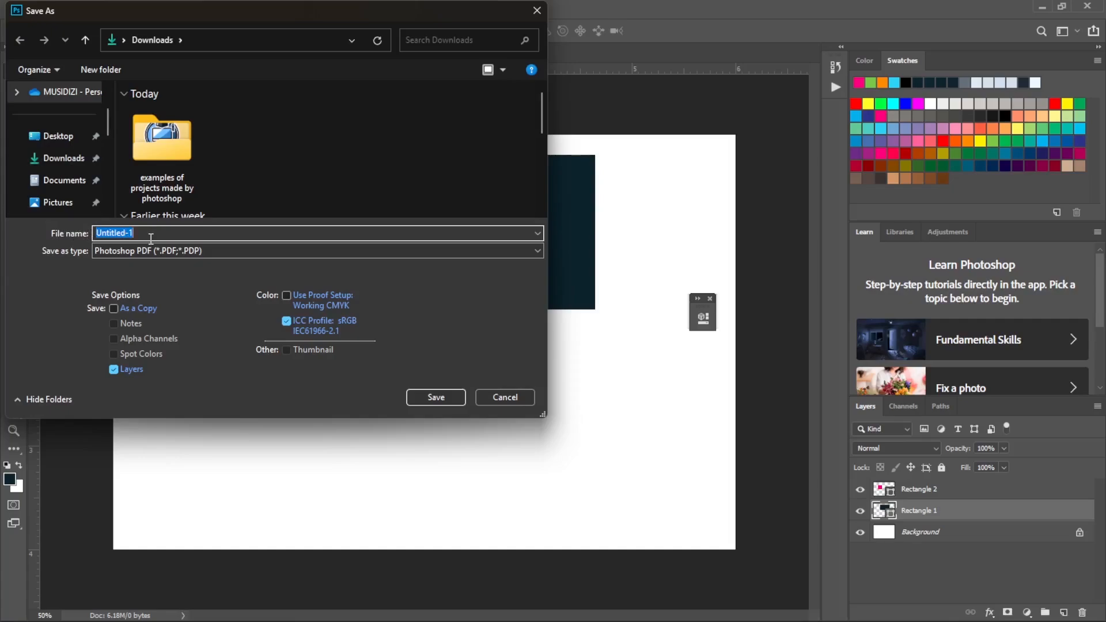
text(lesson)
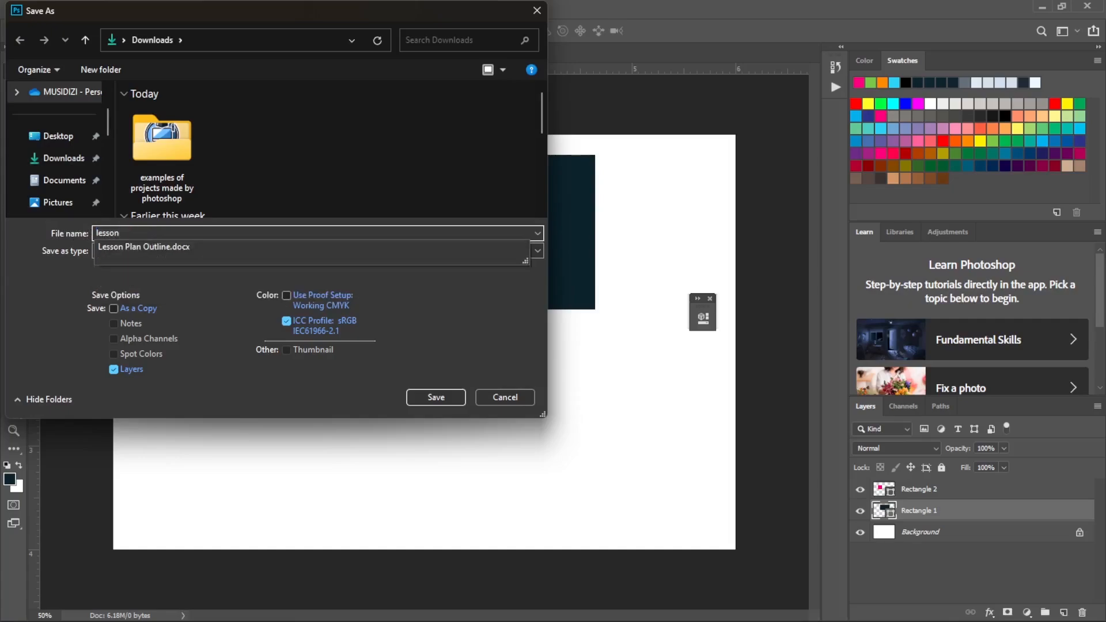
key(BackSpace)
key(BackSpace)
key(BackSpace)
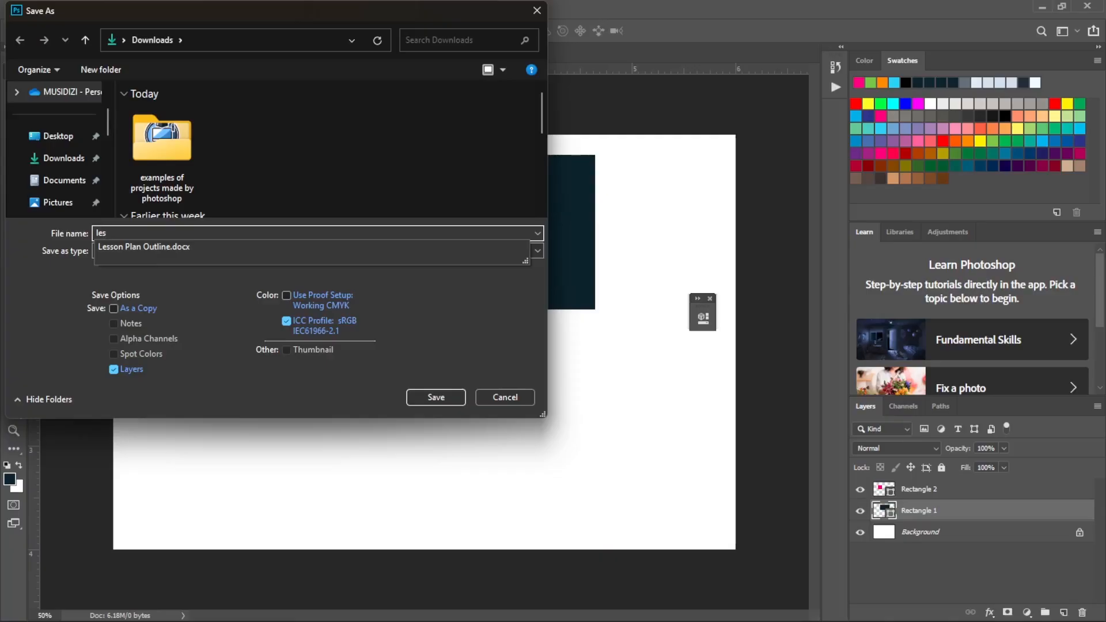
key(BackSpace)
key(BackSpace)
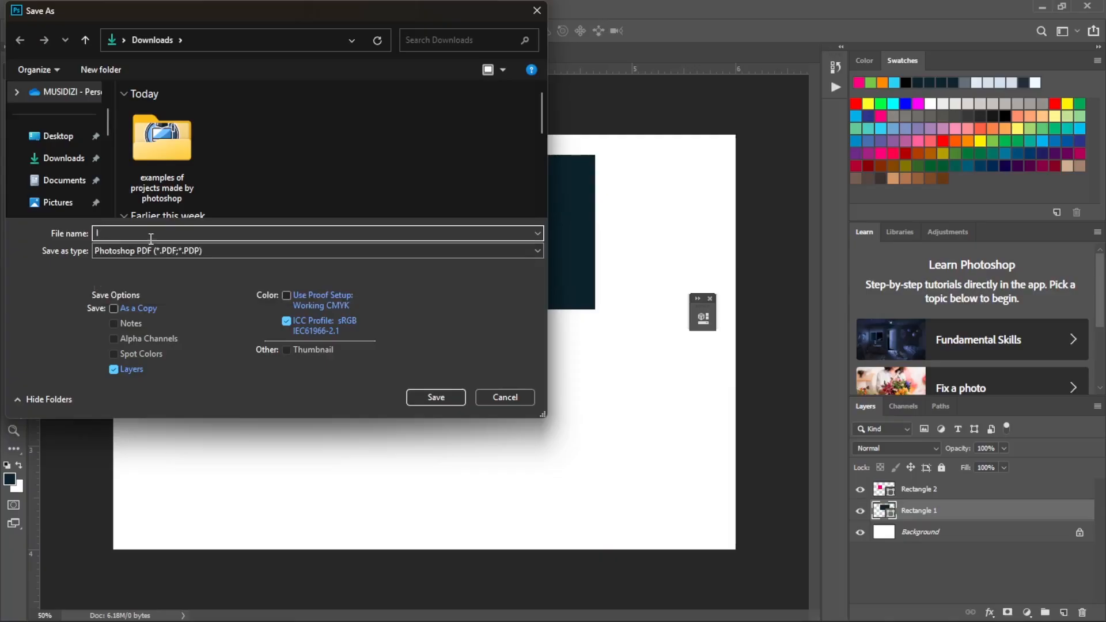
text(L)
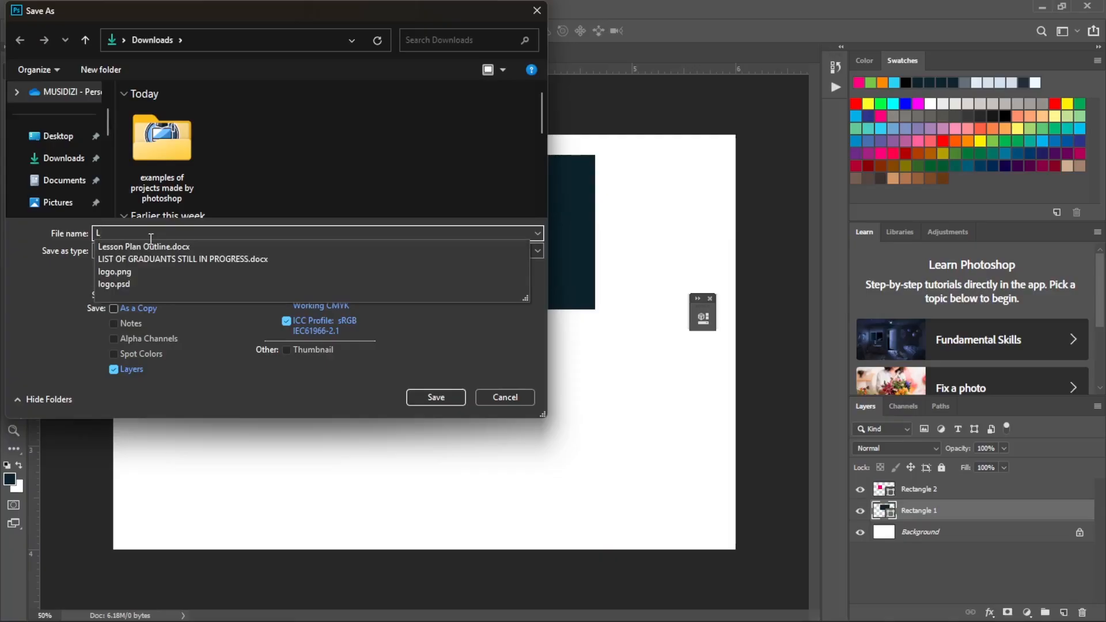
key(BackSpace)
text(P)
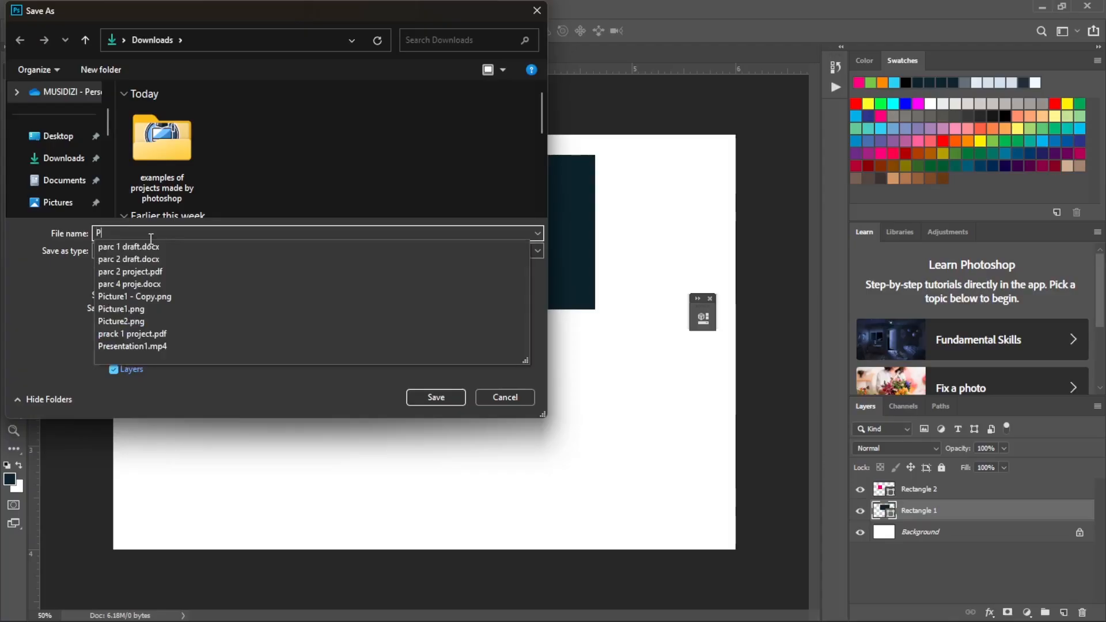
text(hotot)
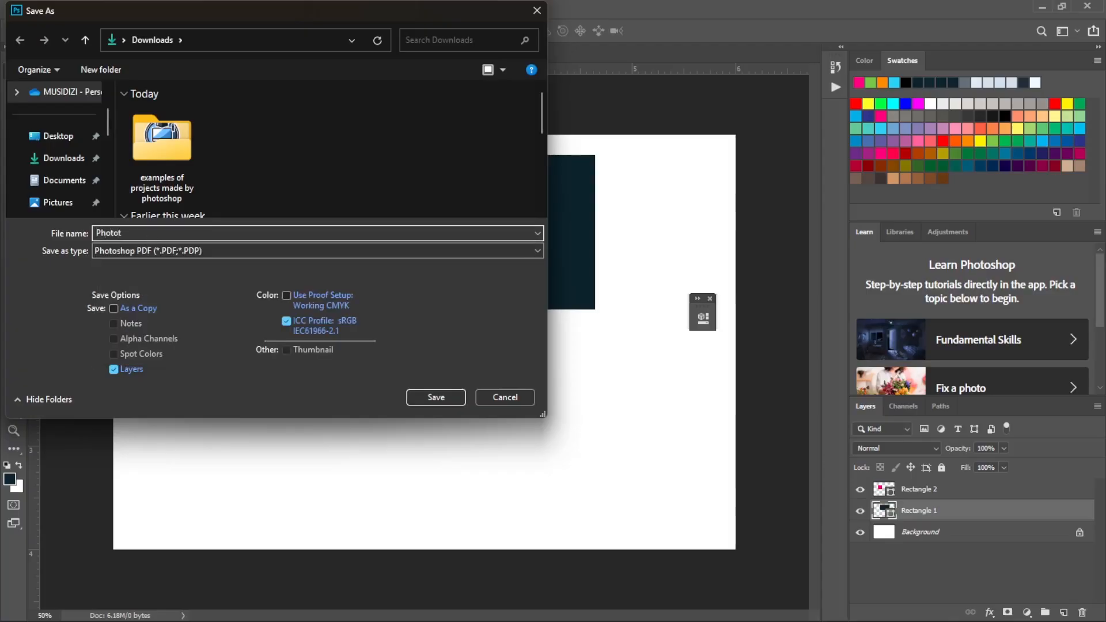
text(shop Lesson 1)
- Set the save format to Photoshop (*.PSD;*.PDD;*.PSDT) and choose Downloads as the location
click(144, 253)
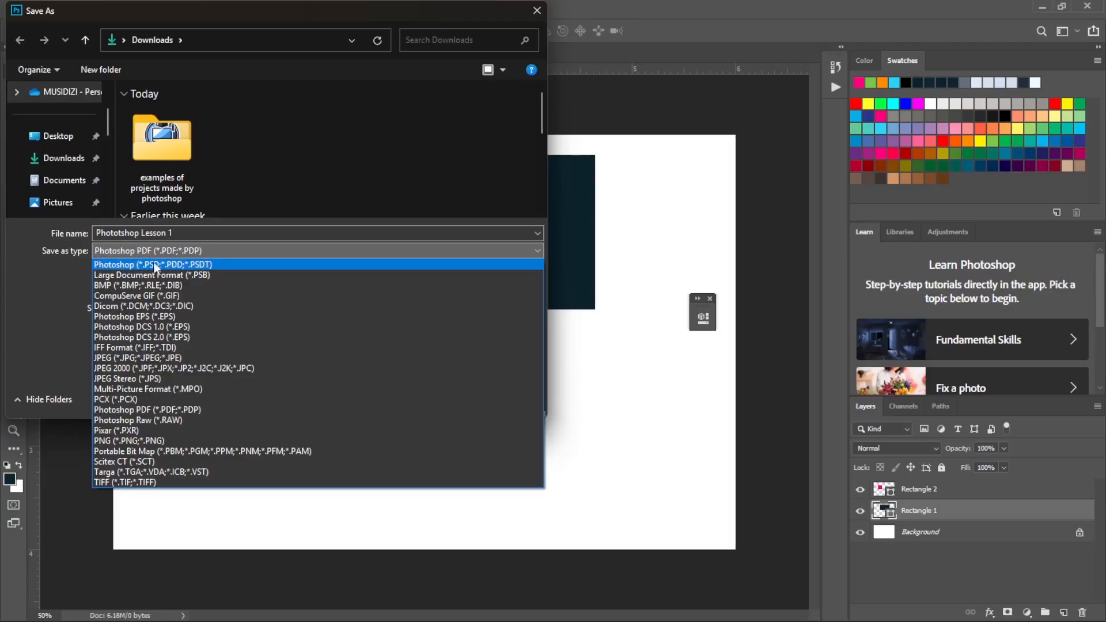
click(145, 266)
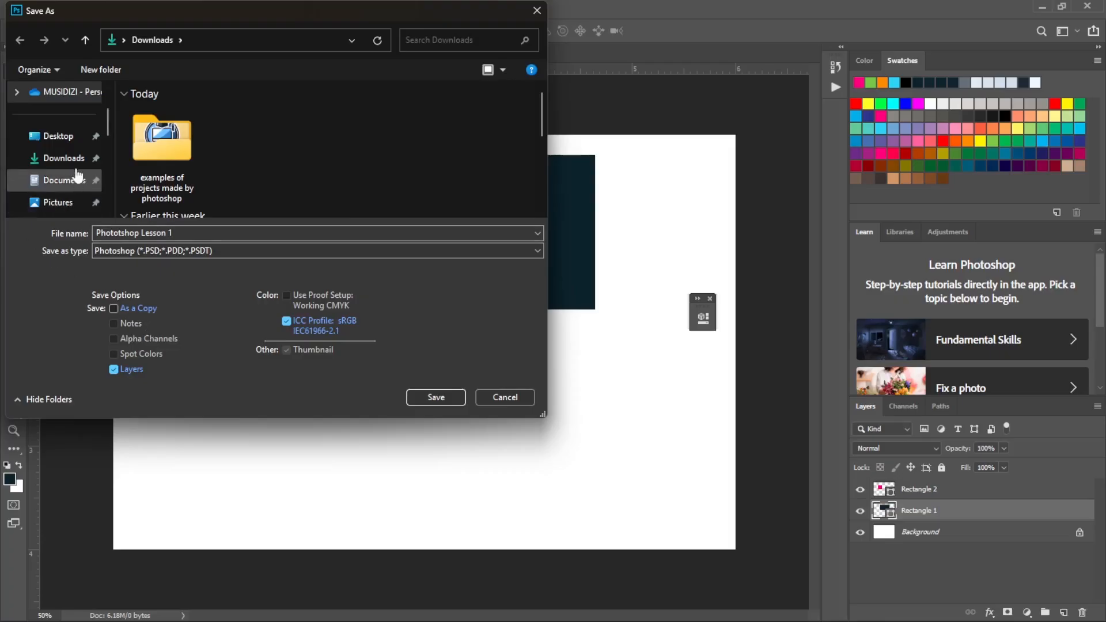
click(79, 161)
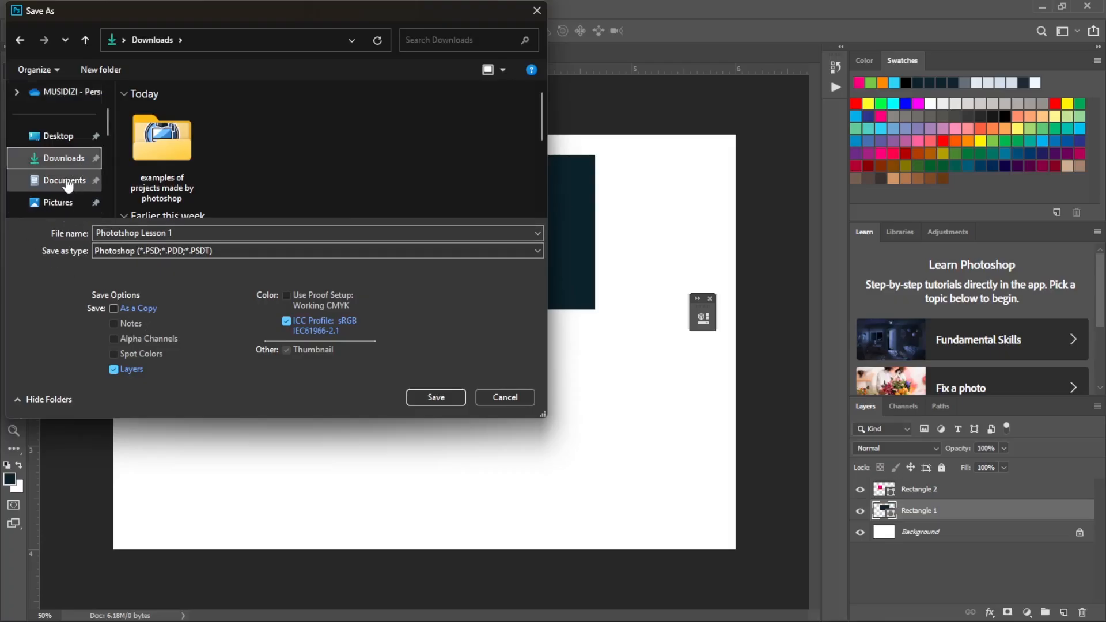
scroll(68, 184, down, 2)
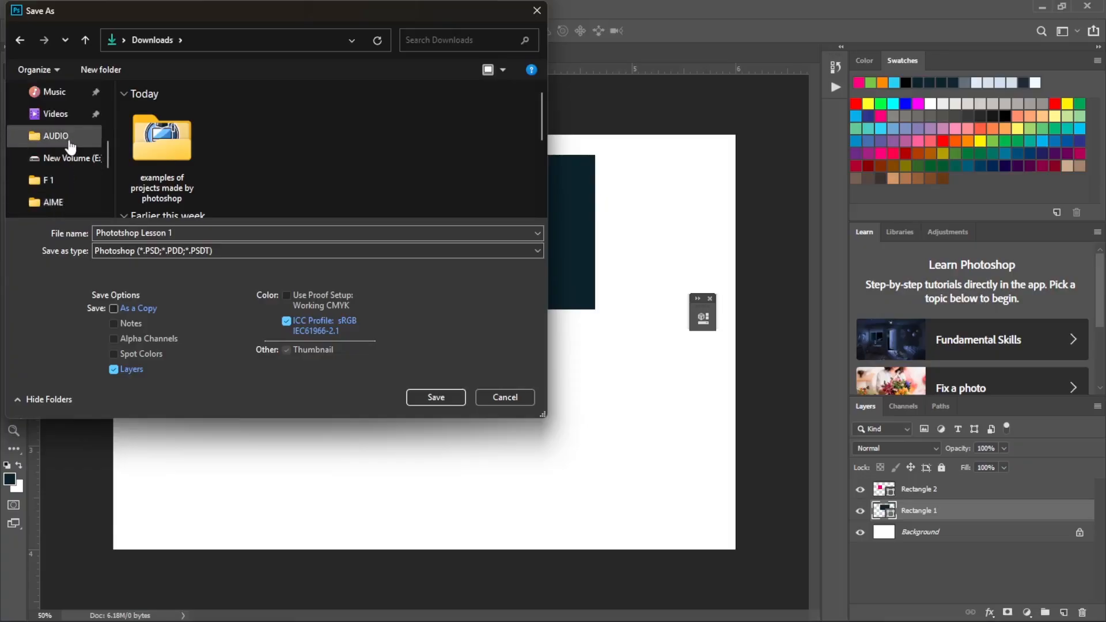
scroll(78, 132, up, 3)
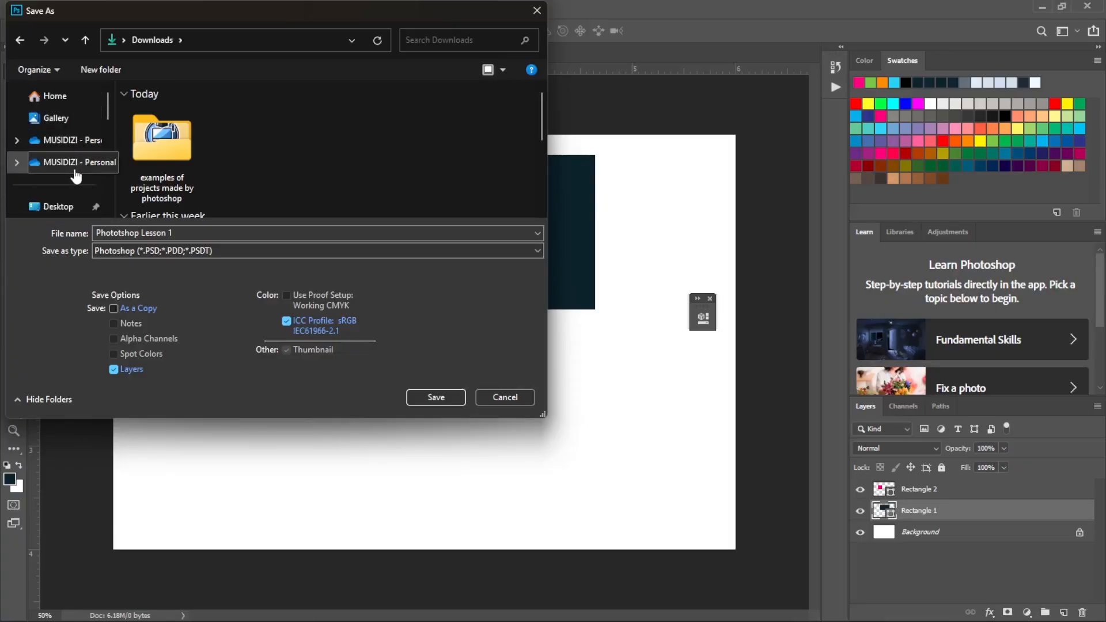
scroll(72, 173, down, 1)
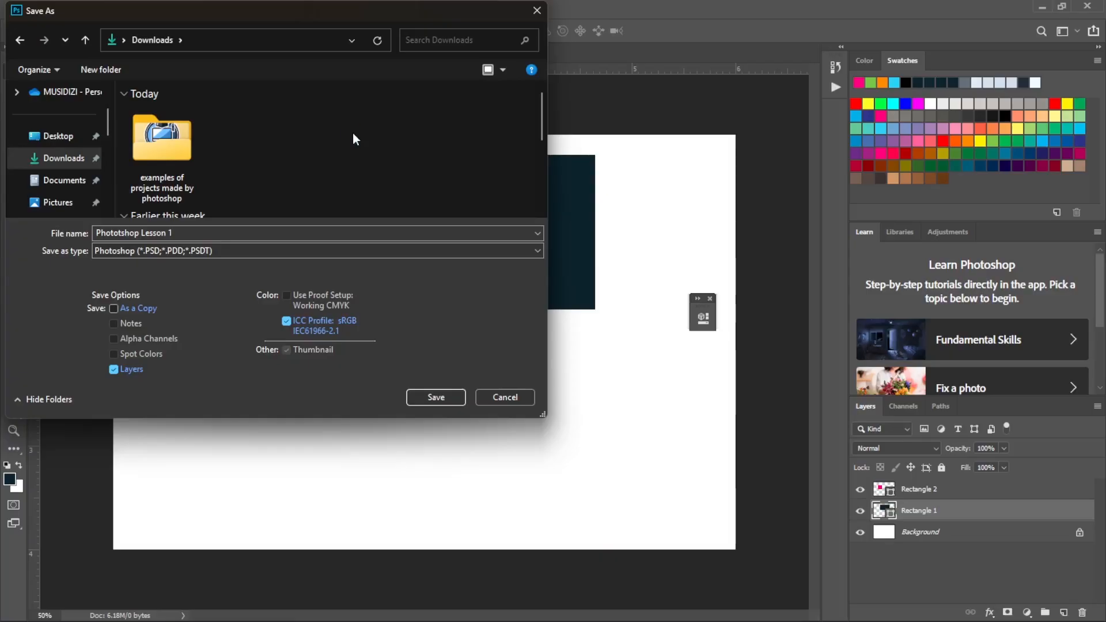
- Create a new folder named "photoshop lessons" inside Downloads
key(ctrl+shift+n)
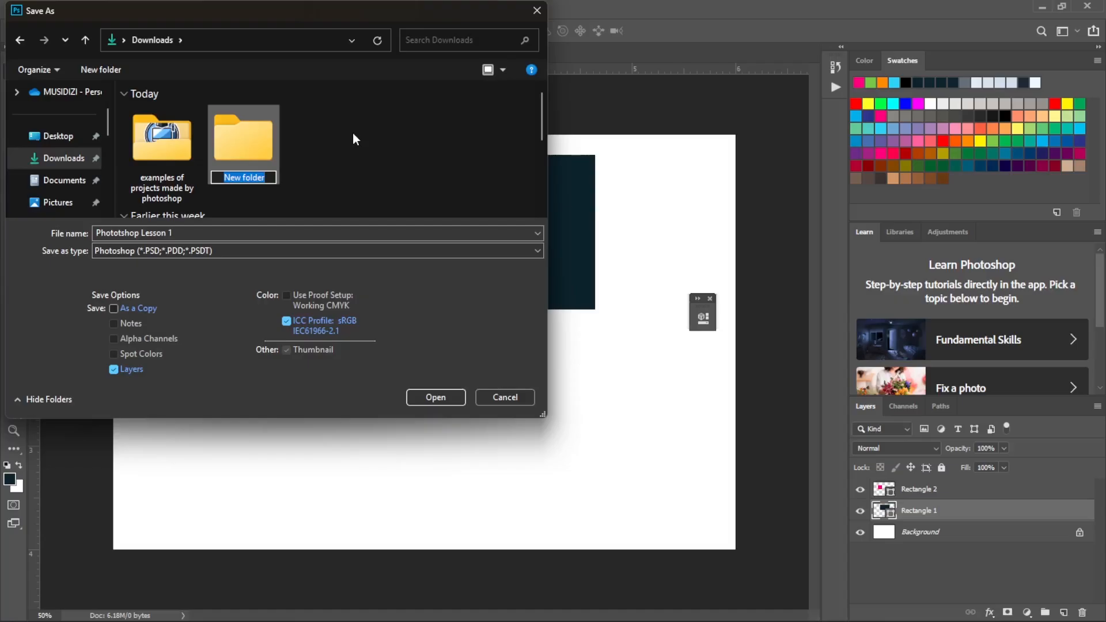
text(ph)
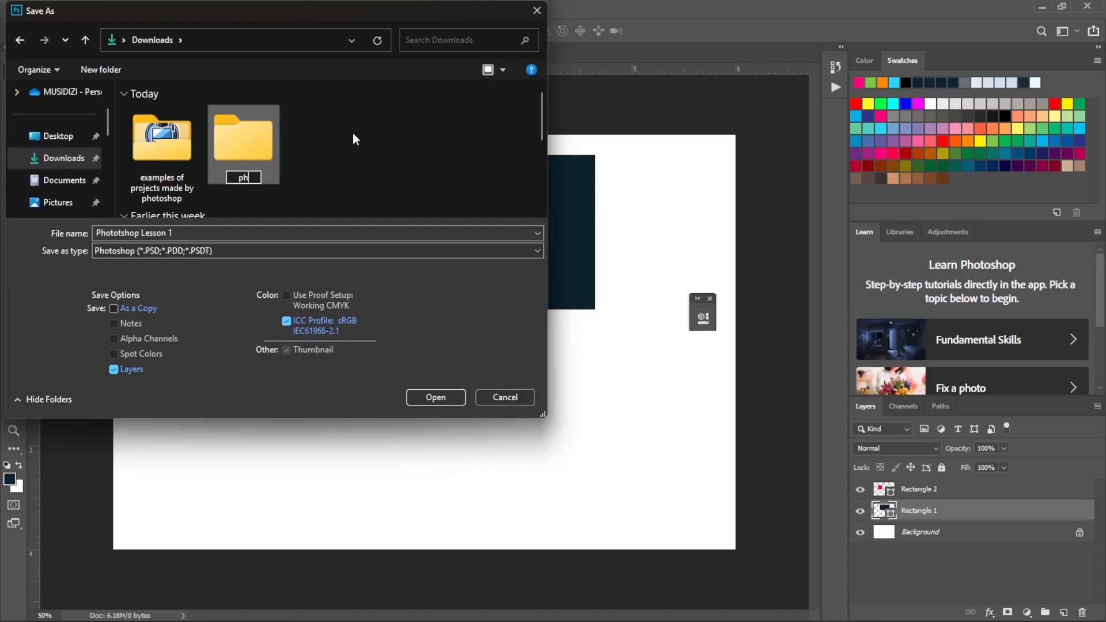
text(otoshop le)
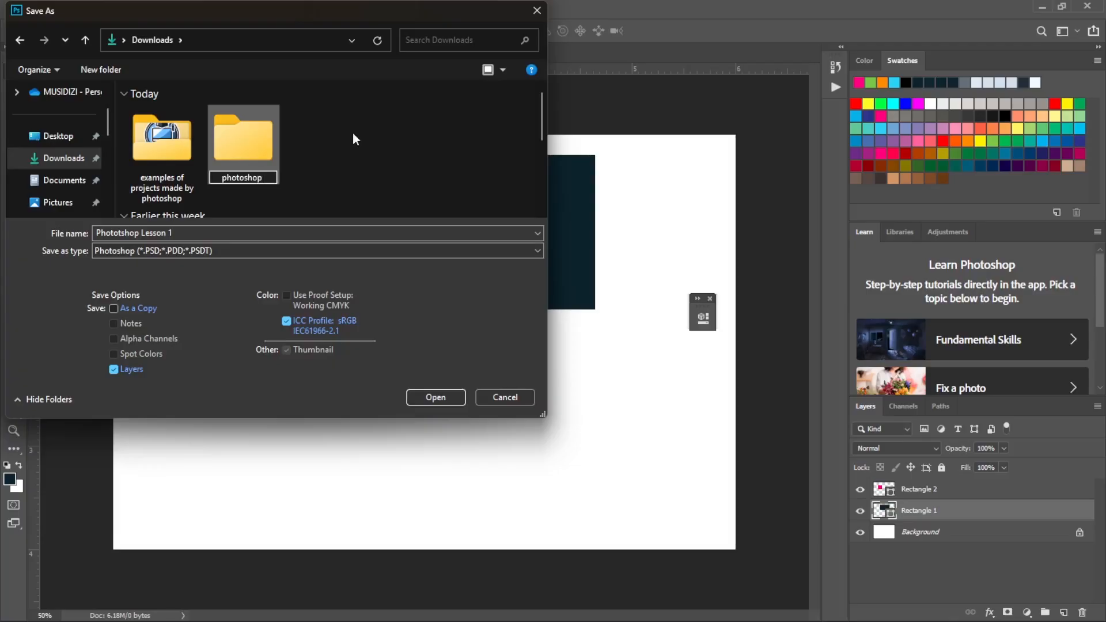
text(ssons)
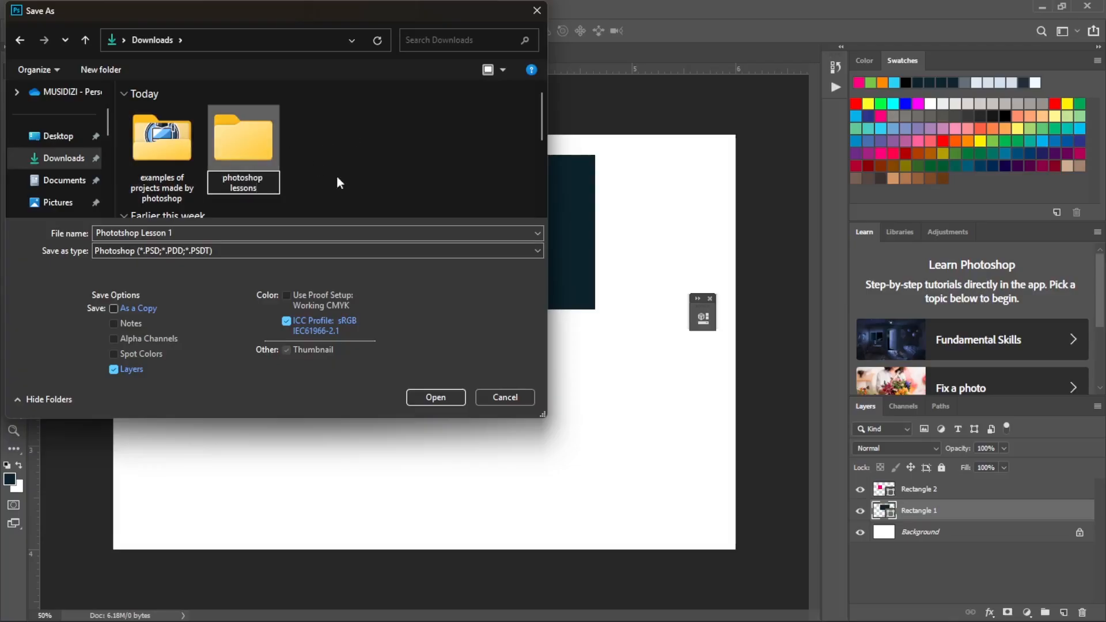
click(442, 402)
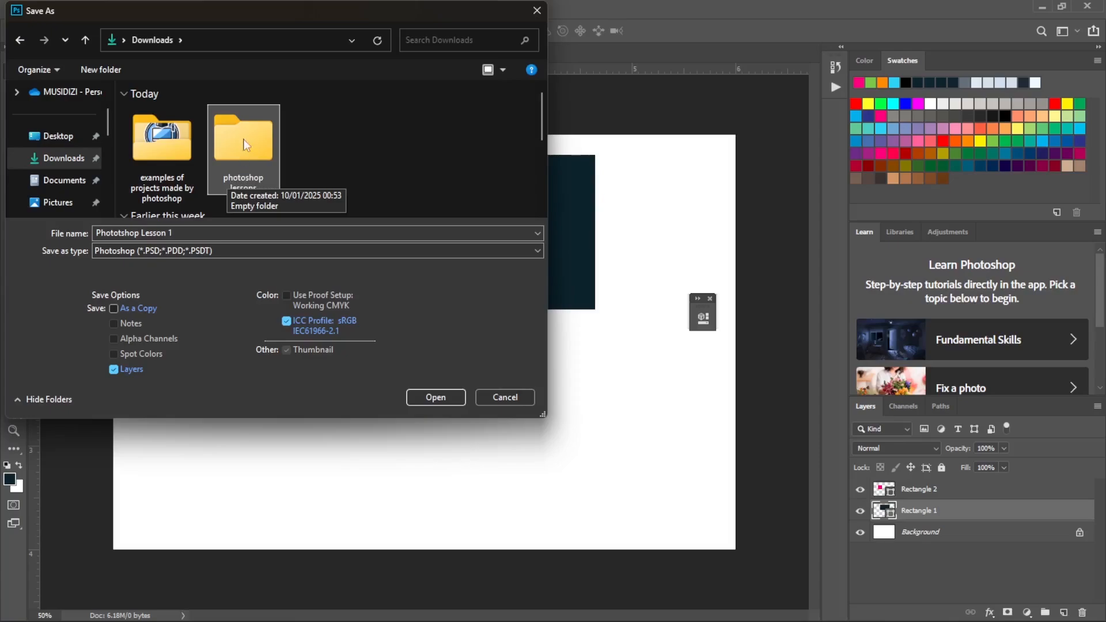
- Save the document into the photoshop lessons folder, keeping Maximize Compatibility enabled
click(444, 403)
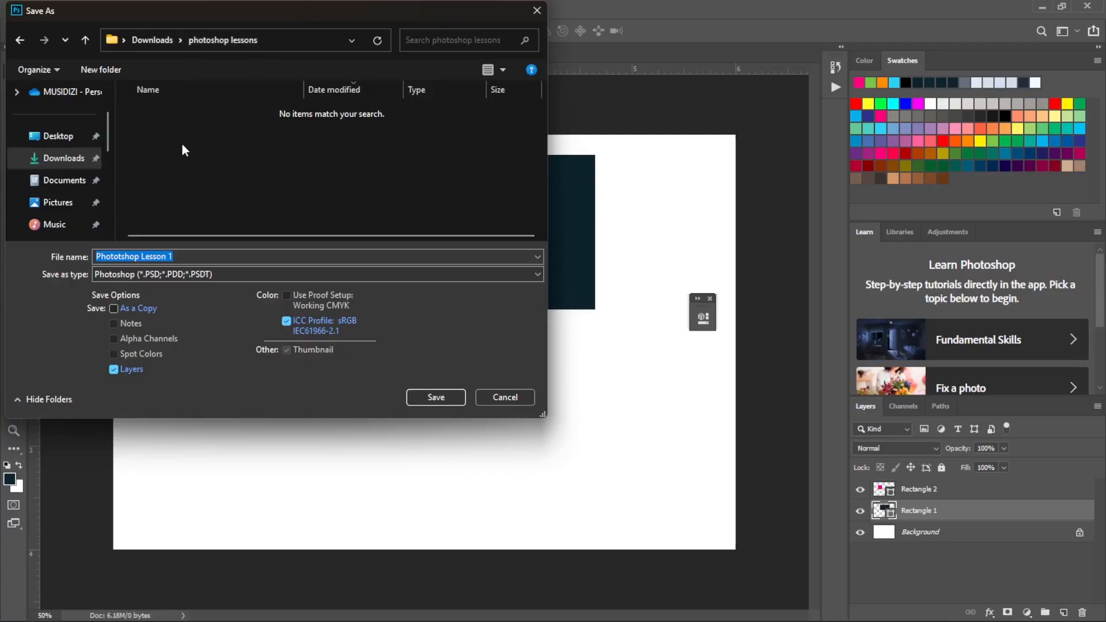
click(436, 398)
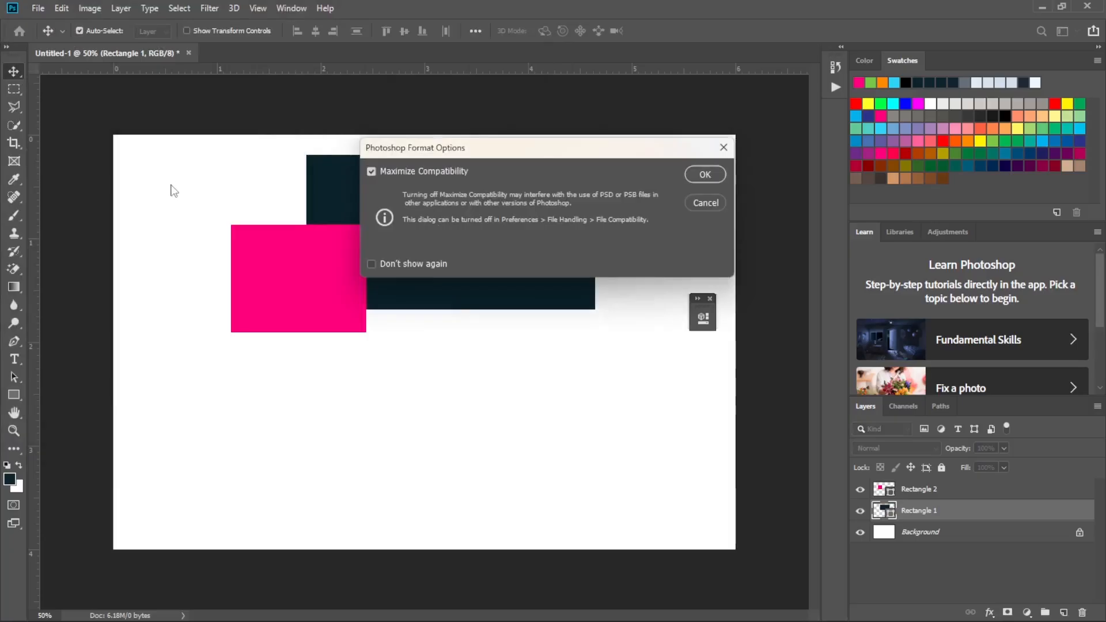
click(704, 176)
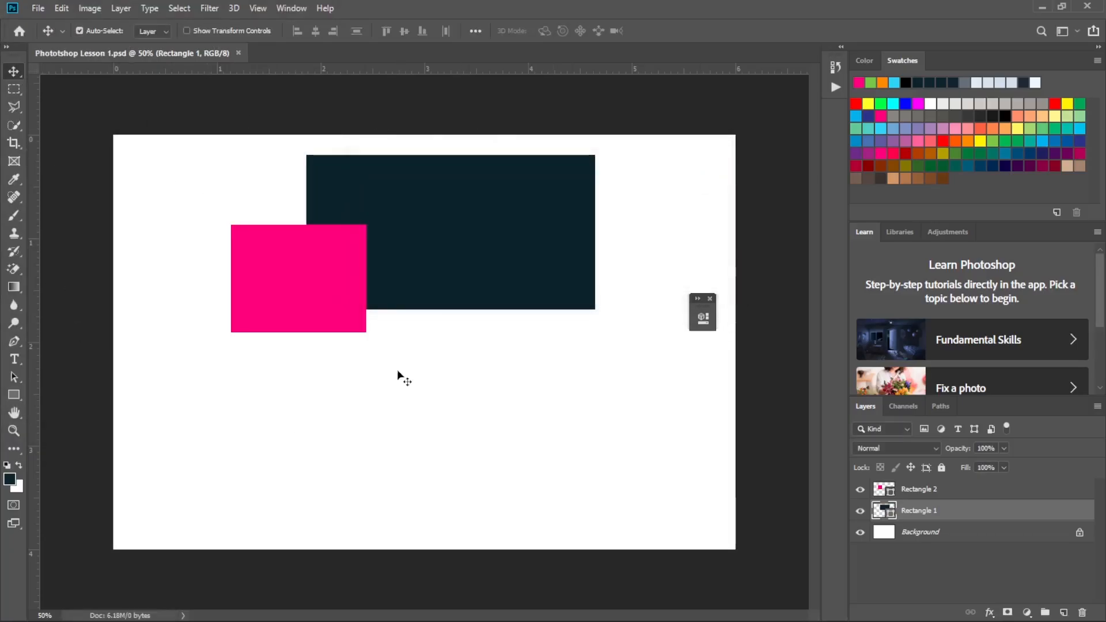
- Close Photoshop and the "examples of projects made by photoshop" folder window, and show the desktop
click(1094, 6)
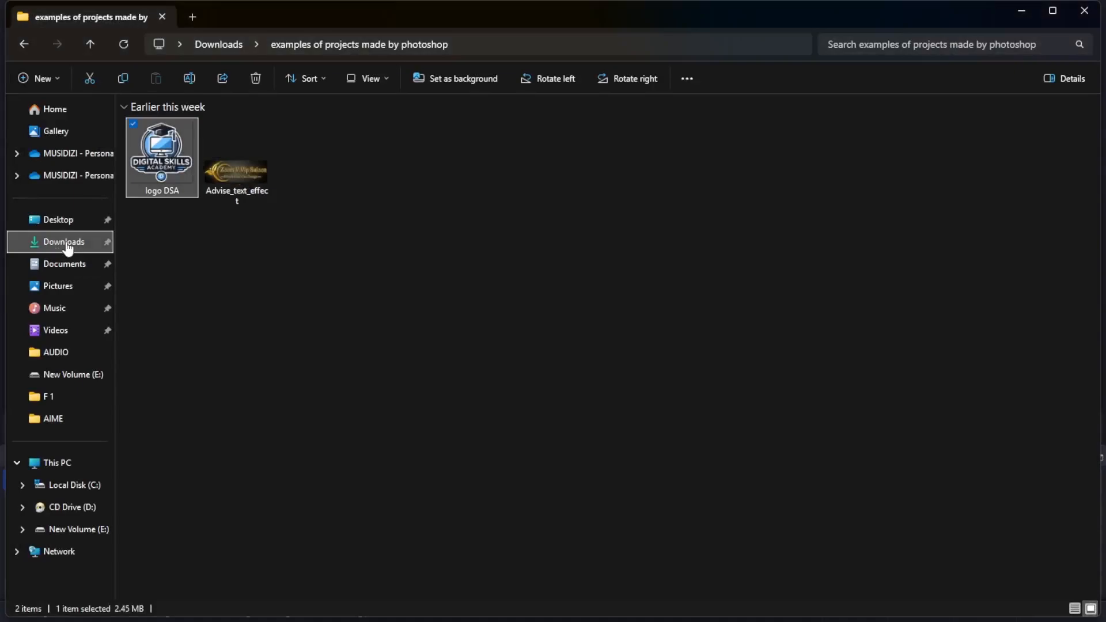
click(1085, 11)
key(super+d)
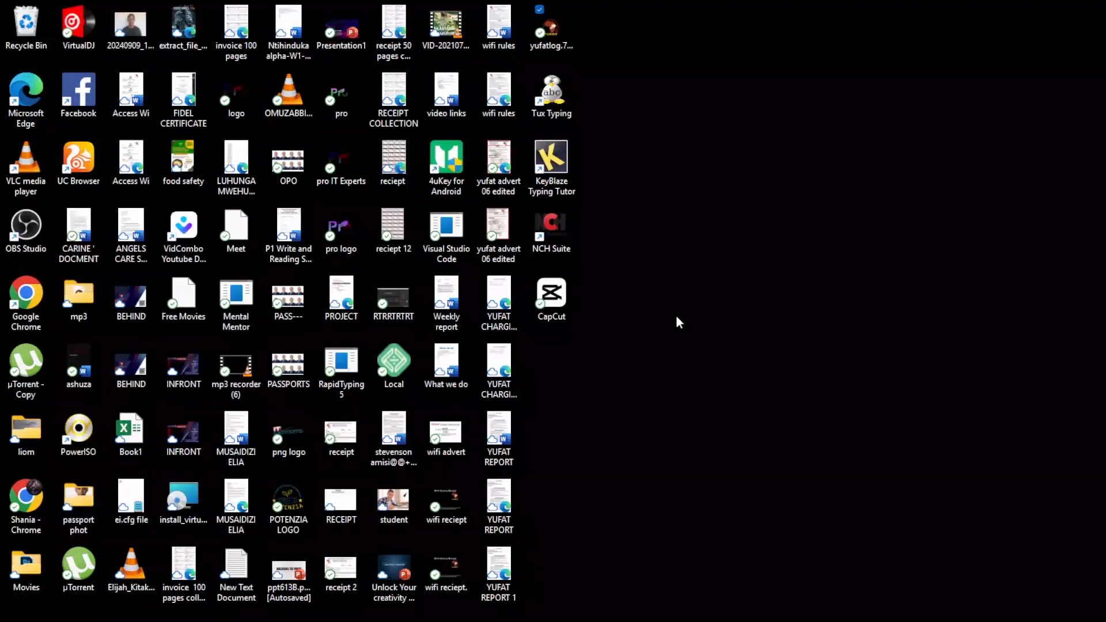
- Switch to File Explorer and open the photoshop lessons folder in Downloads to check for the saved lesson file
mouse_move(501, 619)
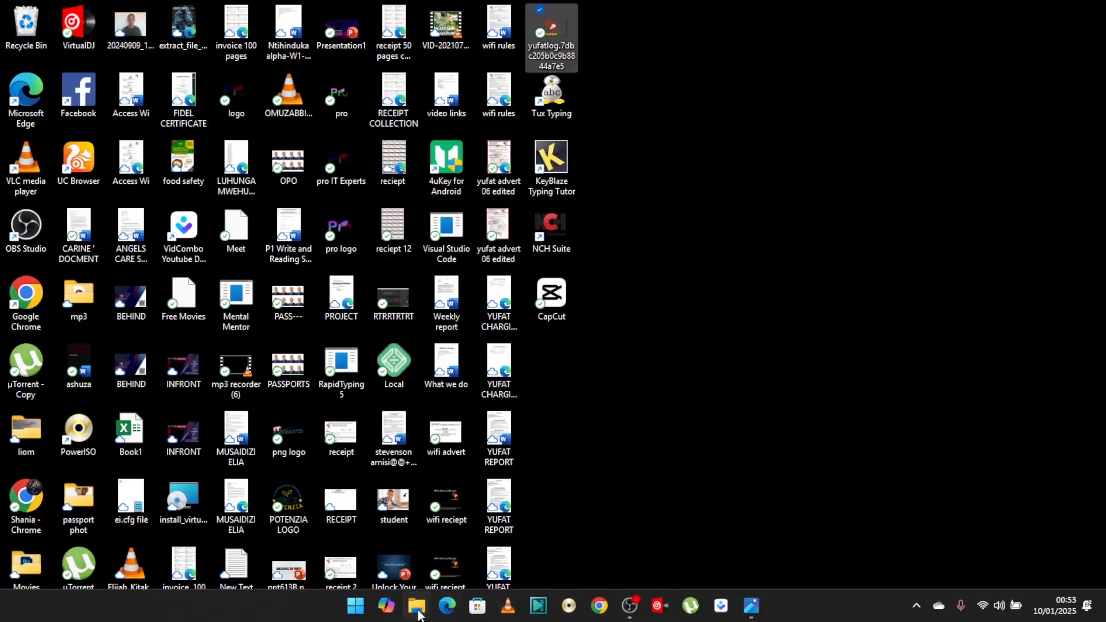
click(419, 611)
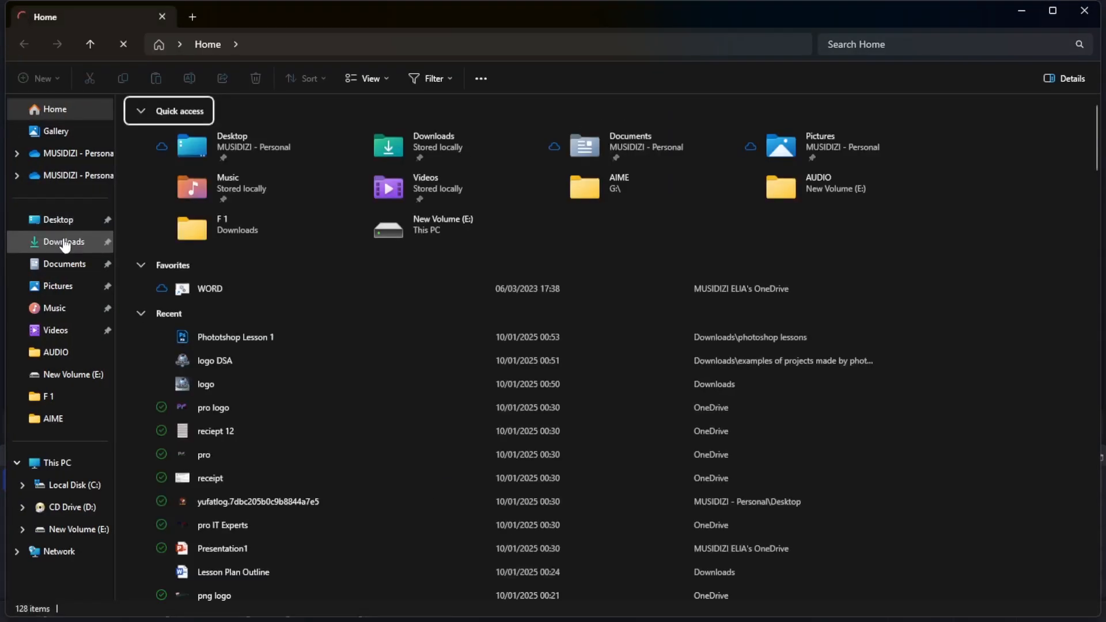
click(64, 243)
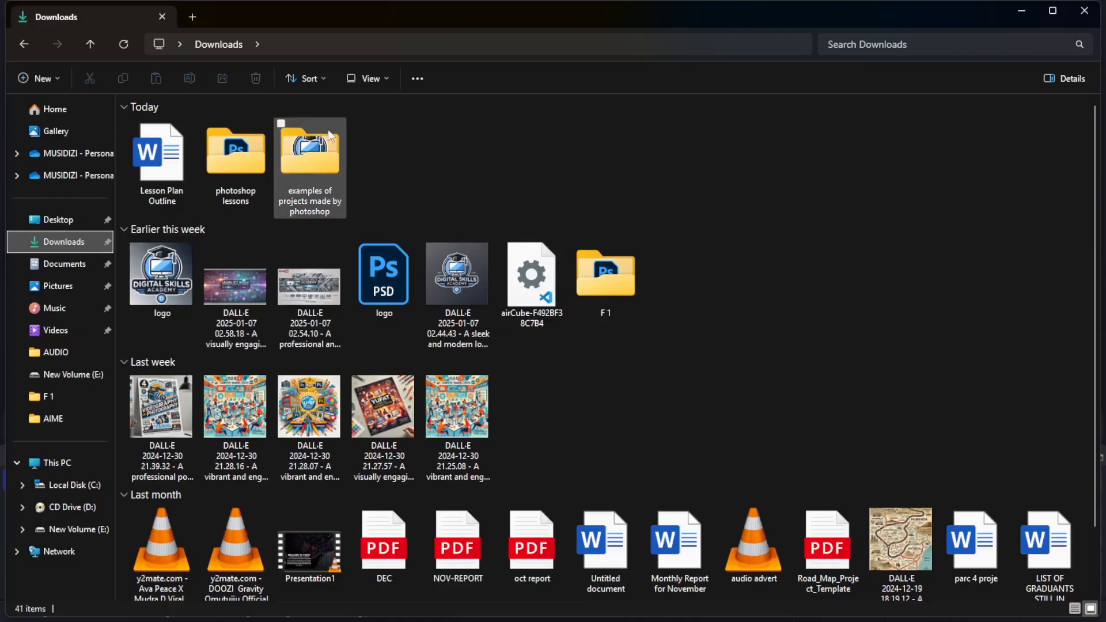
mouse_move(222, 197)
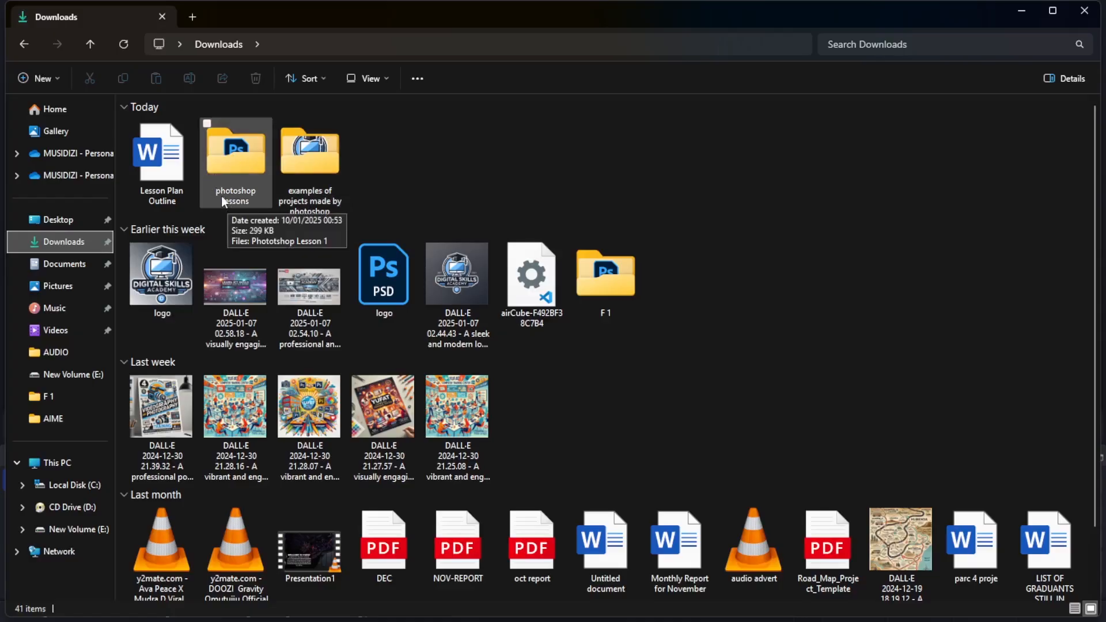
double_click(237, 156)
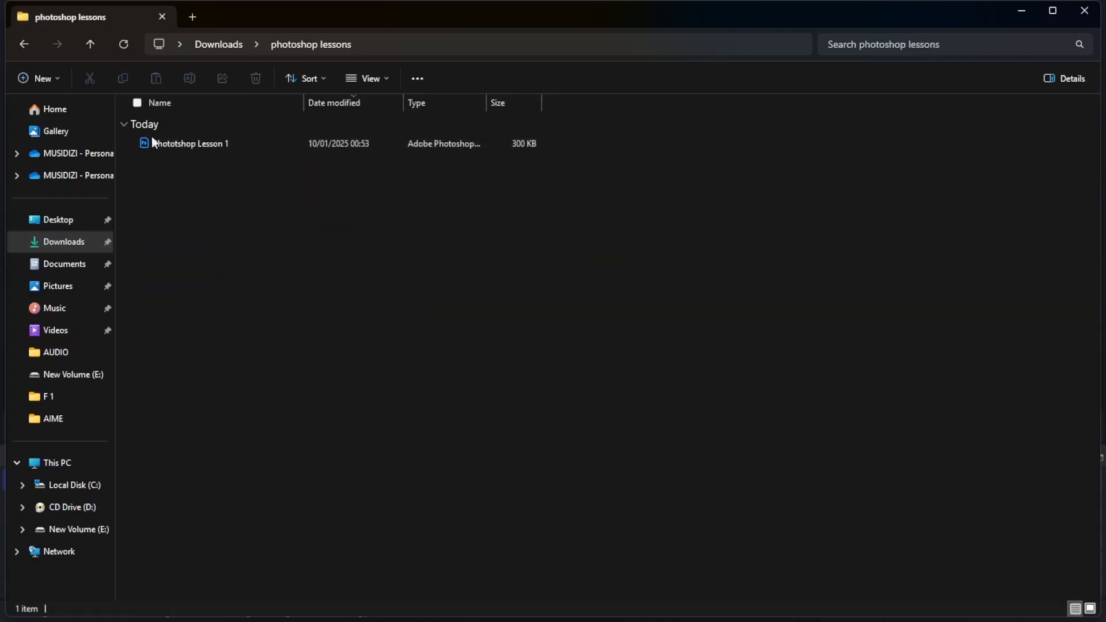
click(24, 44)
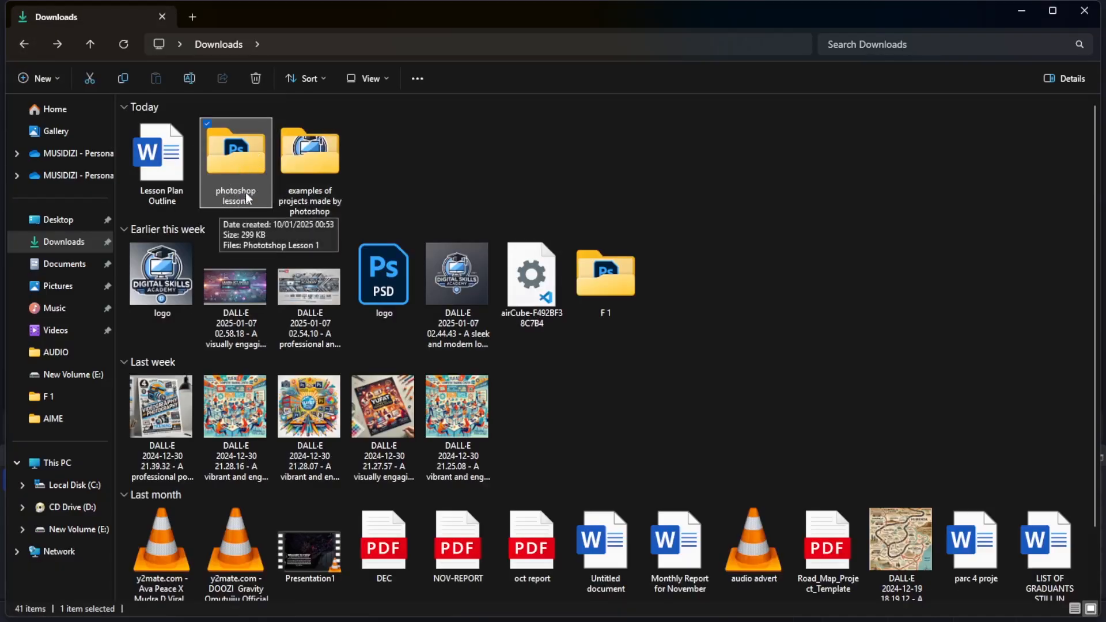
double_click(242, 162)
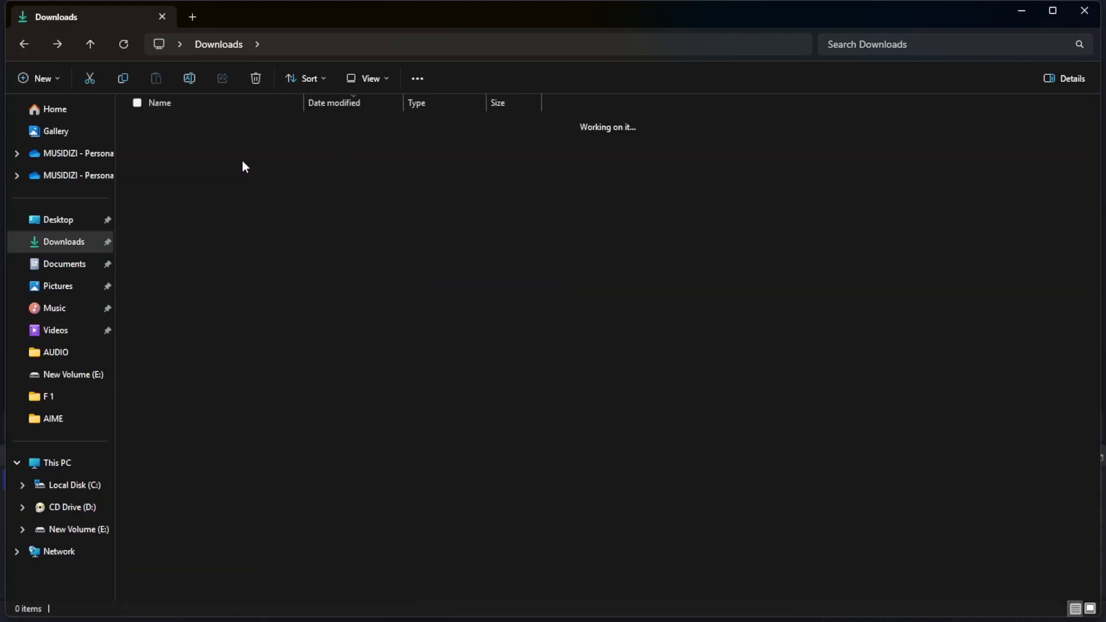